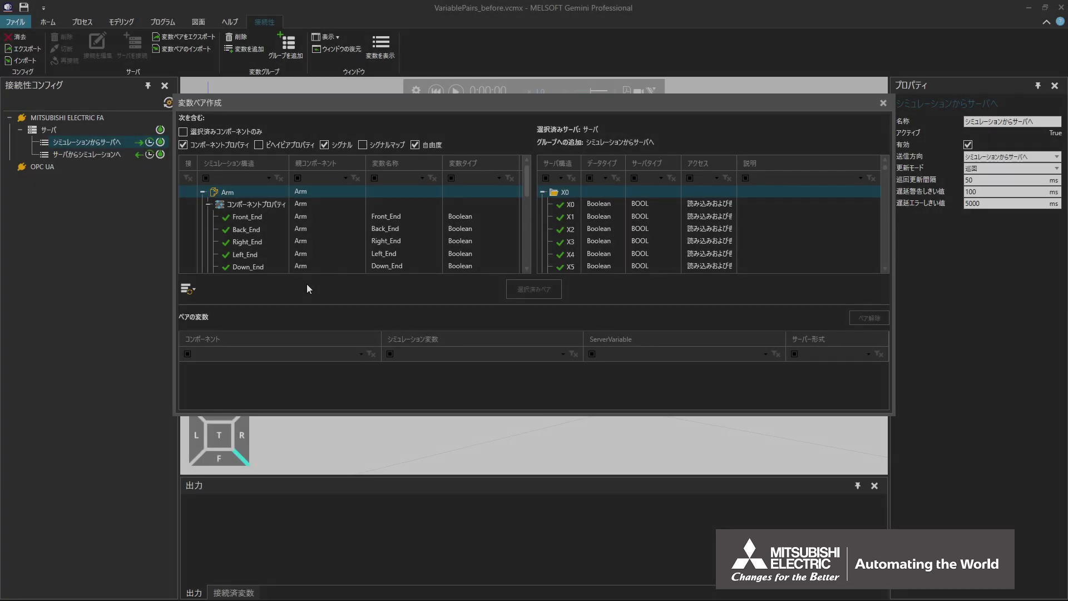
# - Pair the Arm component's Front_End property with server variable X0
pyautogui.click(264, 218)
pyautogui.keyDown('shift'); pyautogui.click(299, 229); pyautogui.keyUp('shift')
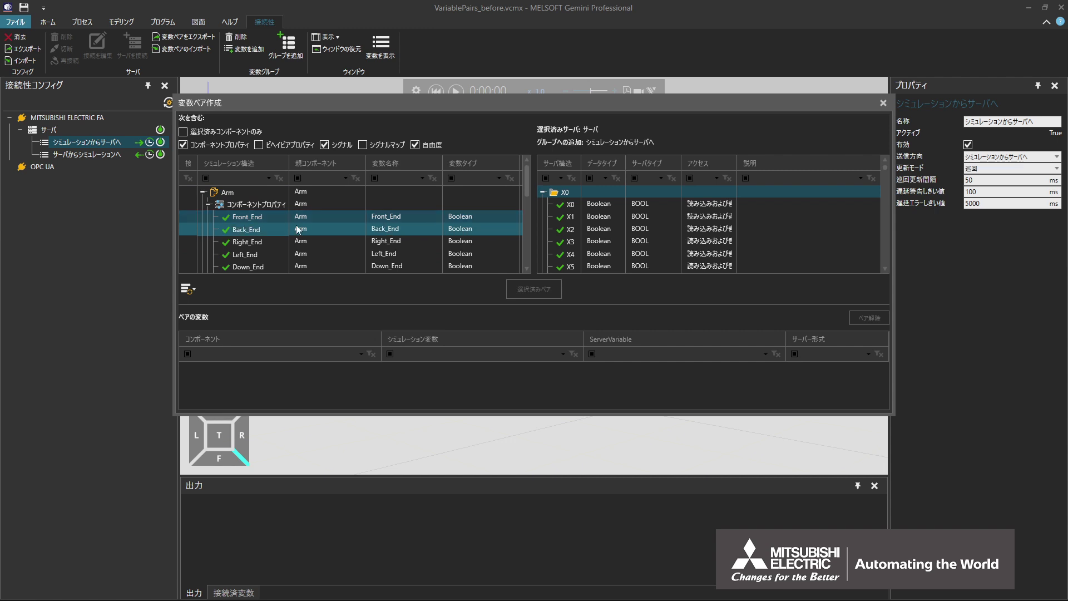
pyautogui.click(506, 218)
pyautogui.click(575, 205)
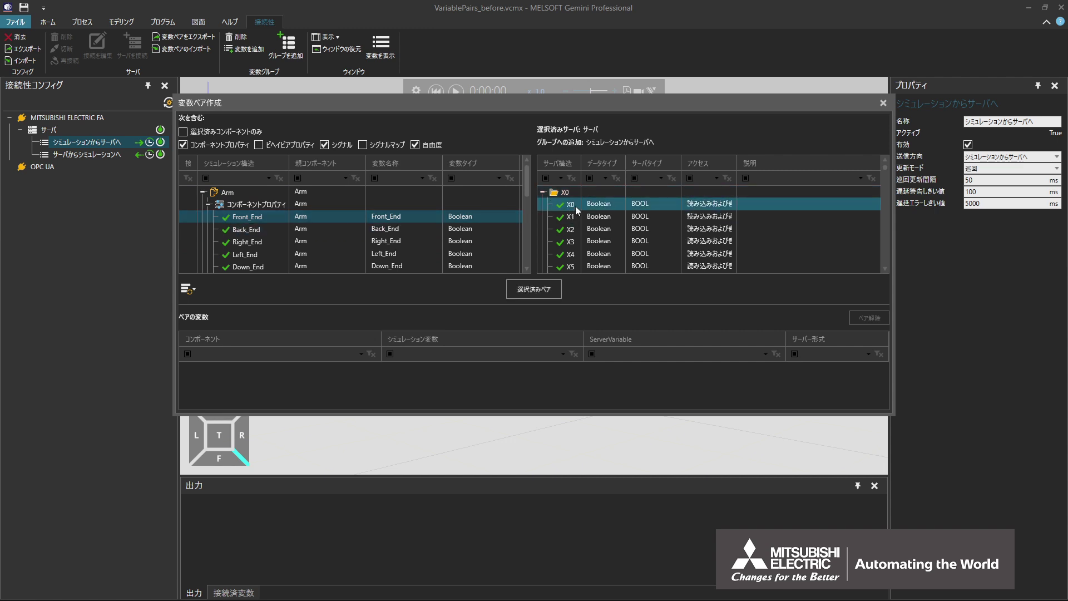
pyautogui.click(553, 291)
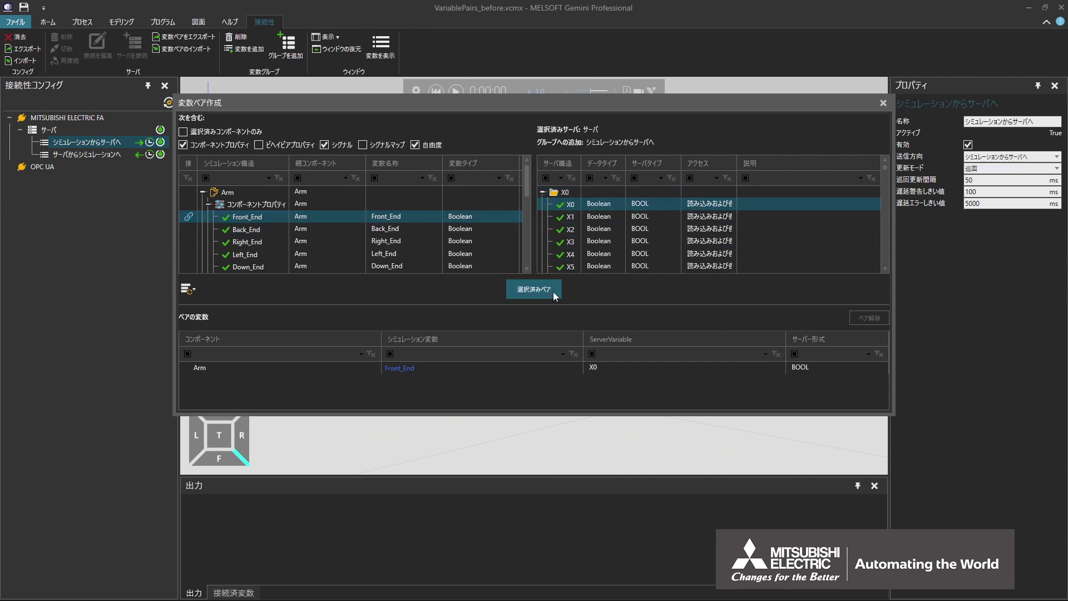
# - Pair the Arm's Back_End with server variable X1 and Right_End with X2
pyautogui.click(259, 229)
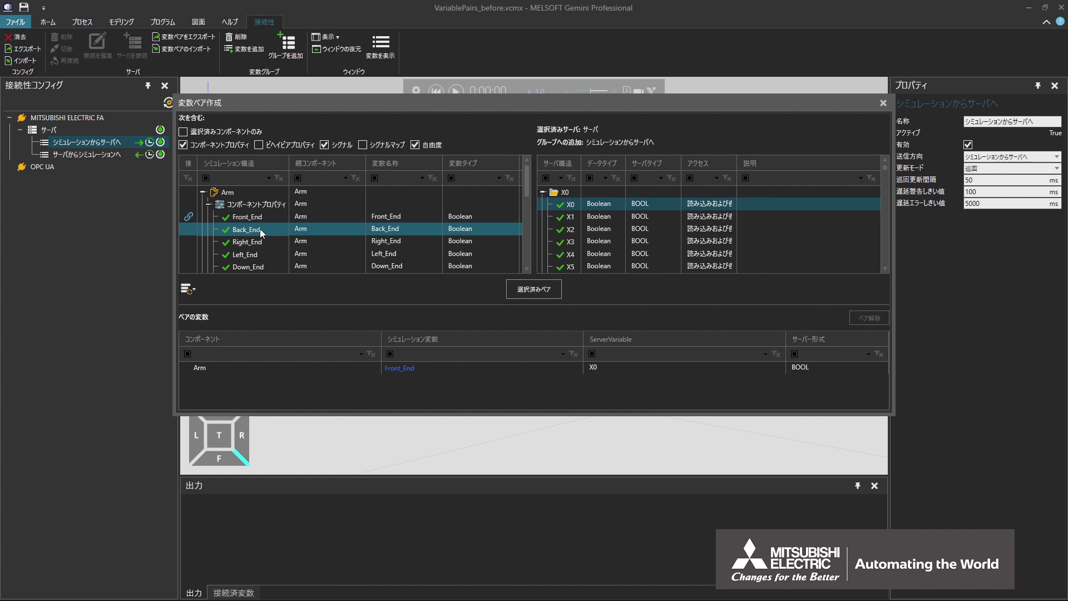
pyautogui.click(576, 218)
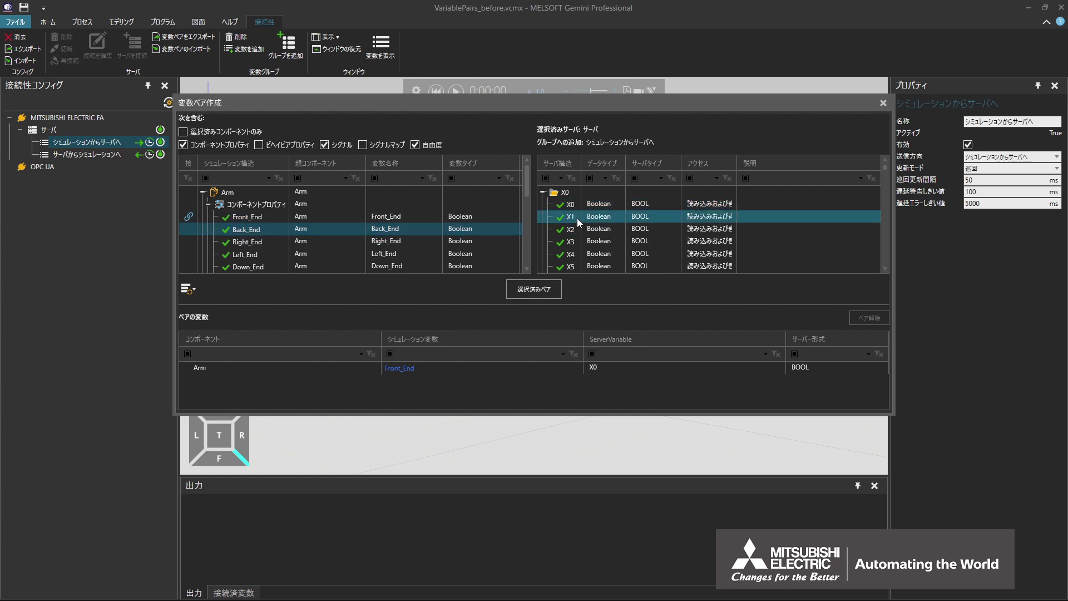
pyautogui.click(552, 292)
pyautogui.click(268, 242)
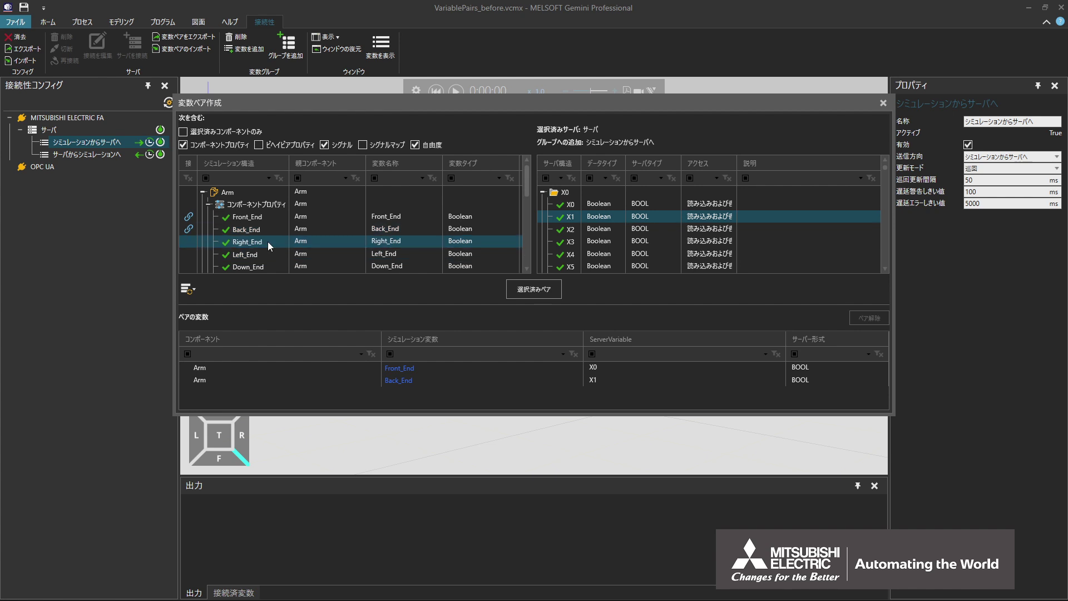
pyautogui.click(574, 232)
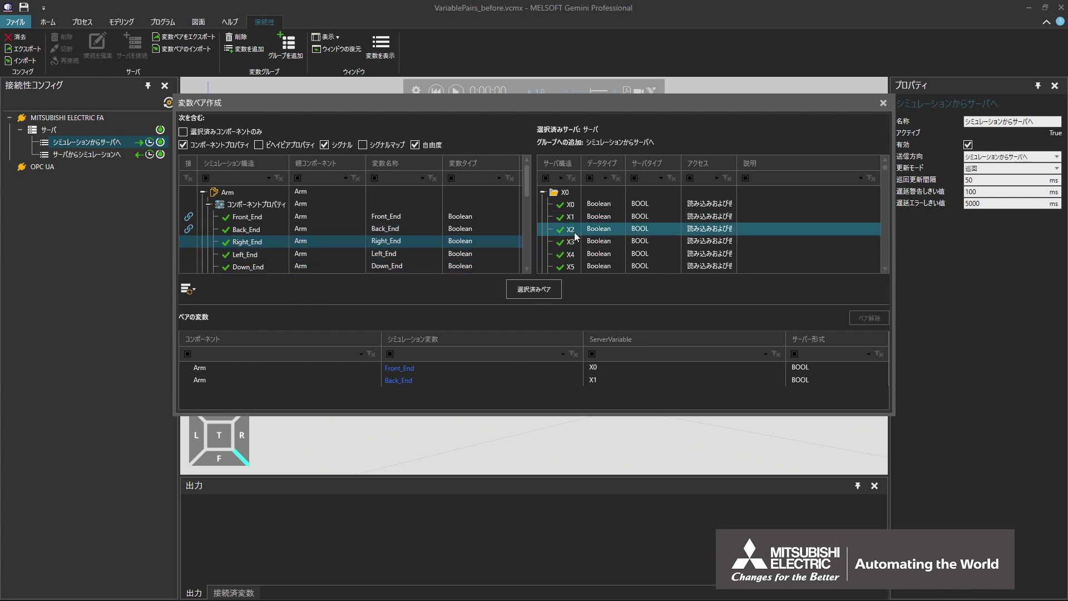
pyautogui.click(553, 292)
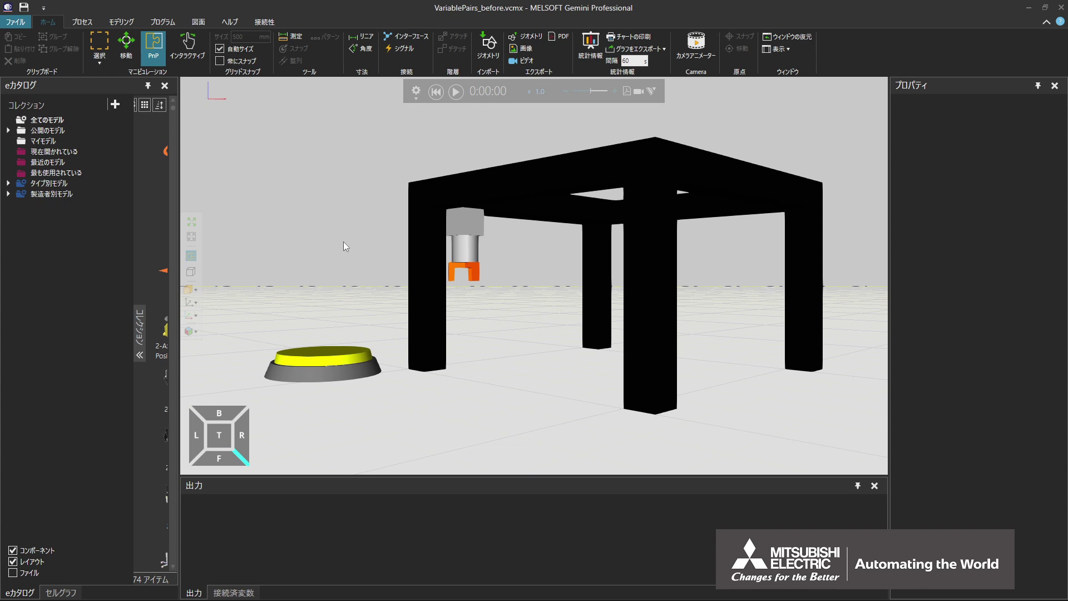
# - Run the simulation with the Arm's signal box displayed beside the frame, and trigger the Front_Start and Right_Start signals
pyautogui.click(456, 91)
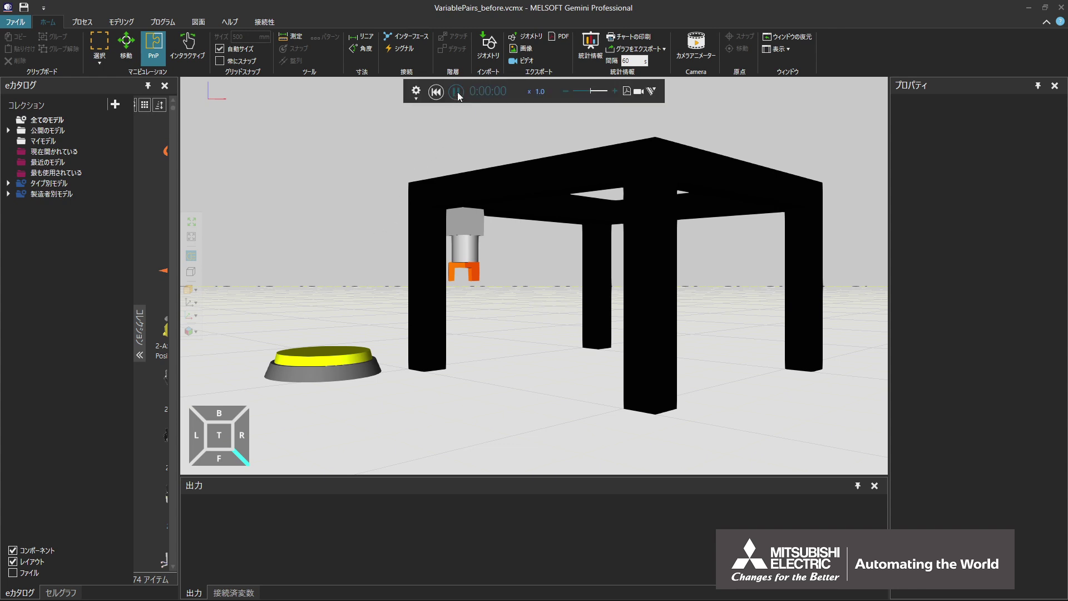
pyautogui.click(412, 50)
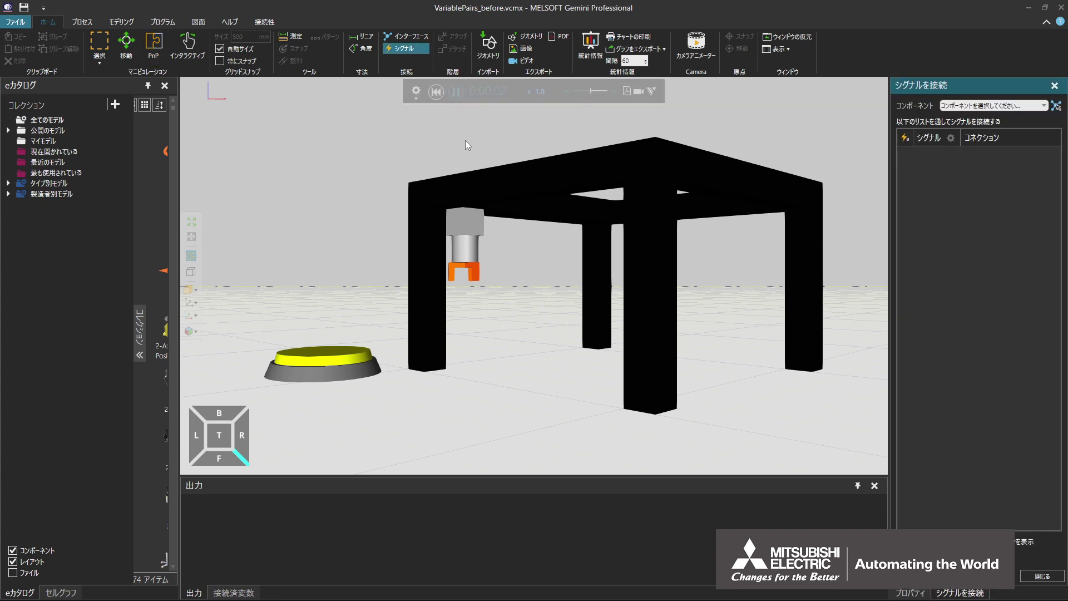
pyautogui.click(484, 183)
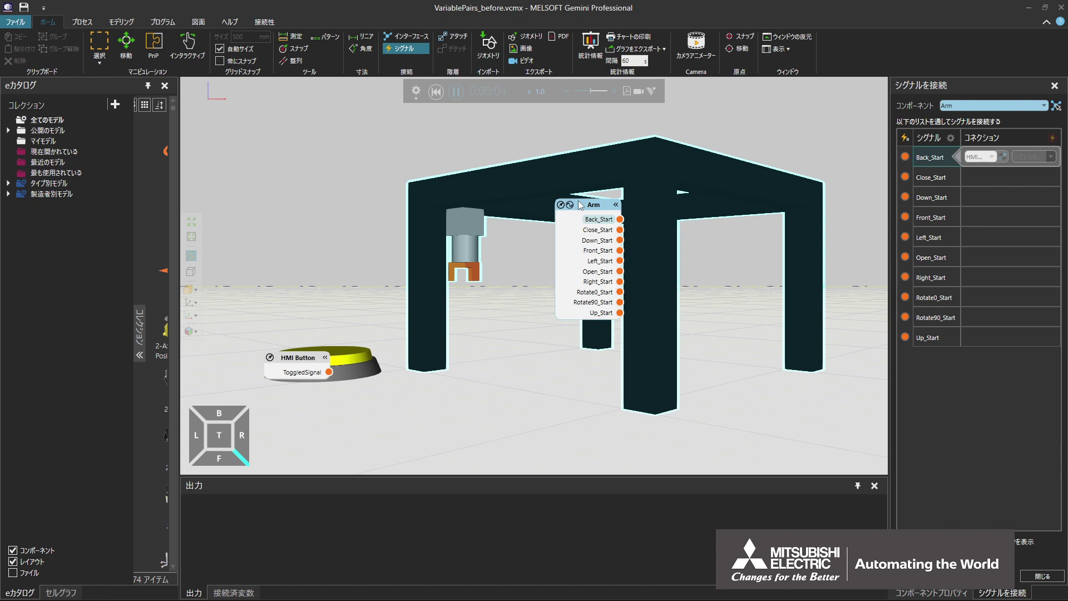
pyautogui.moveTo(579, 204); pyautogui.dragTo(341, 178)
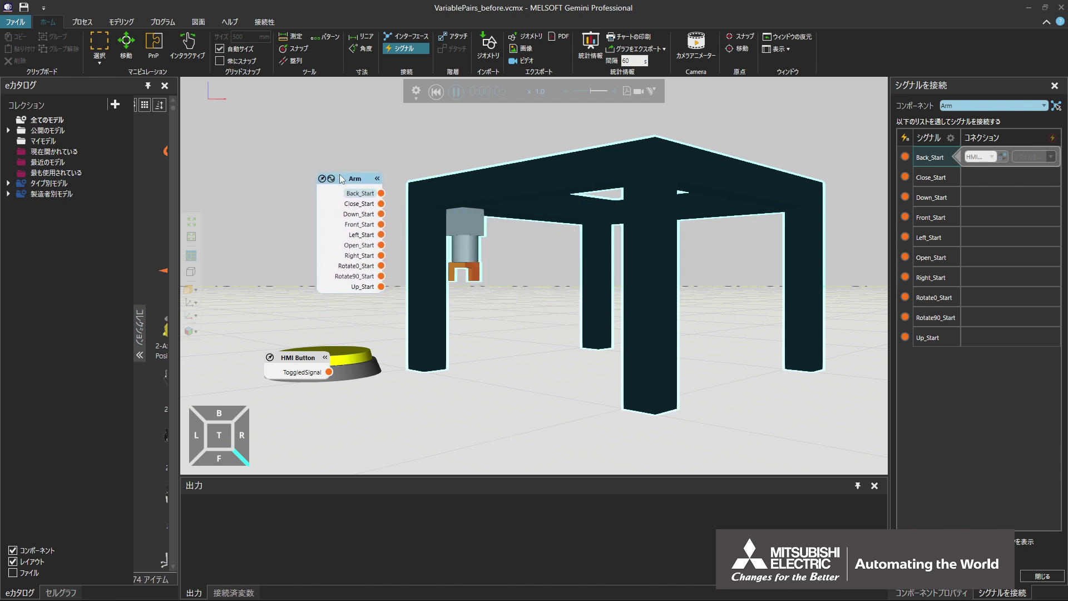
pyautogui.click(382, 225)
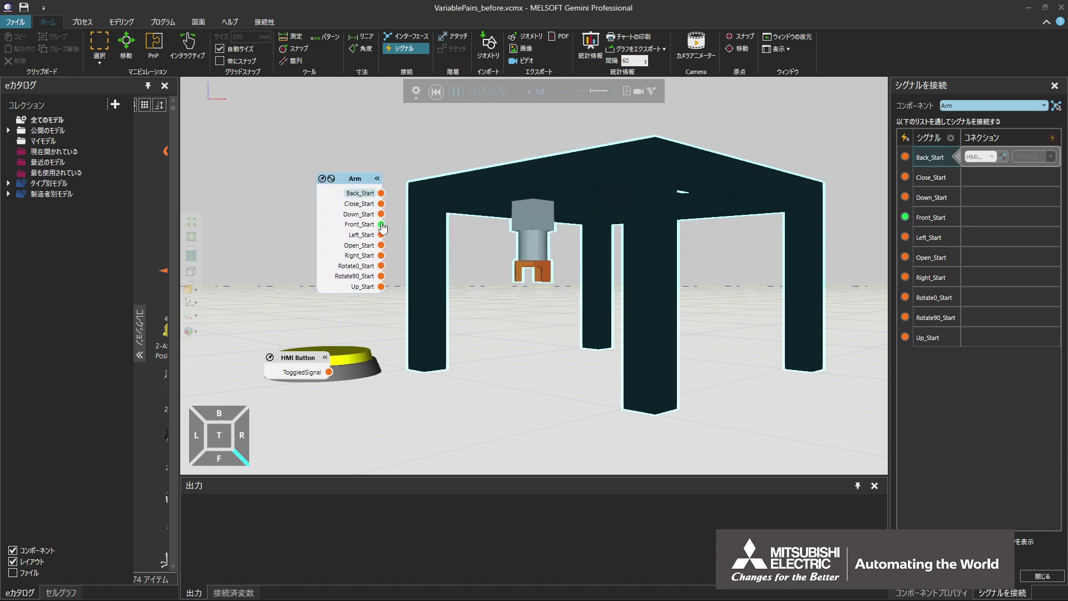
pyautogui.click(382, 256)
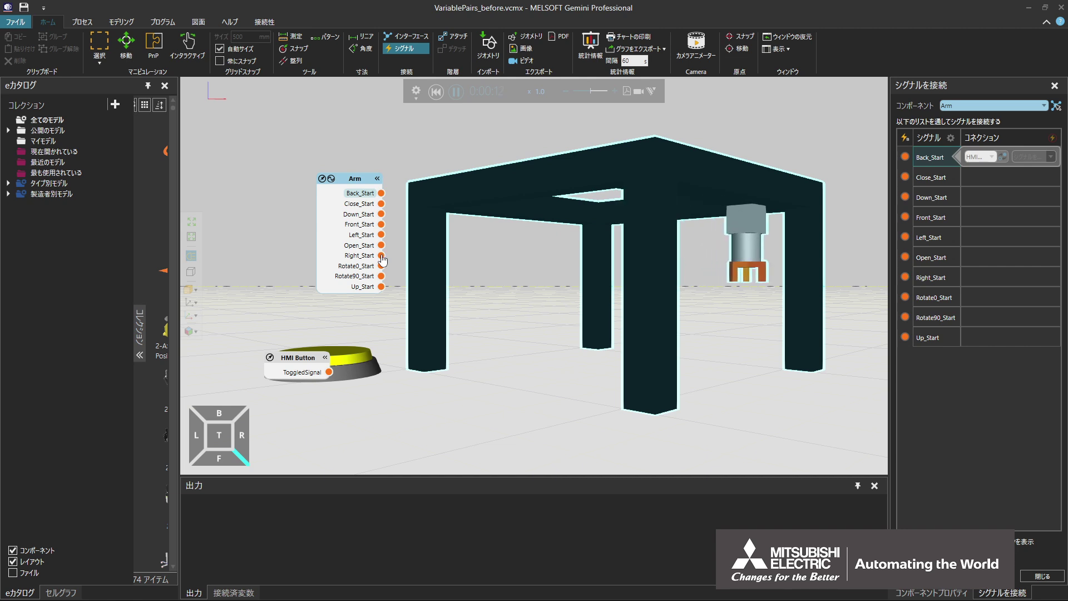
# - Show the Arm's component properties while triggering the Back_Start and Left_Start signals, and reset the simulation
pyautogui.click(946, 593)
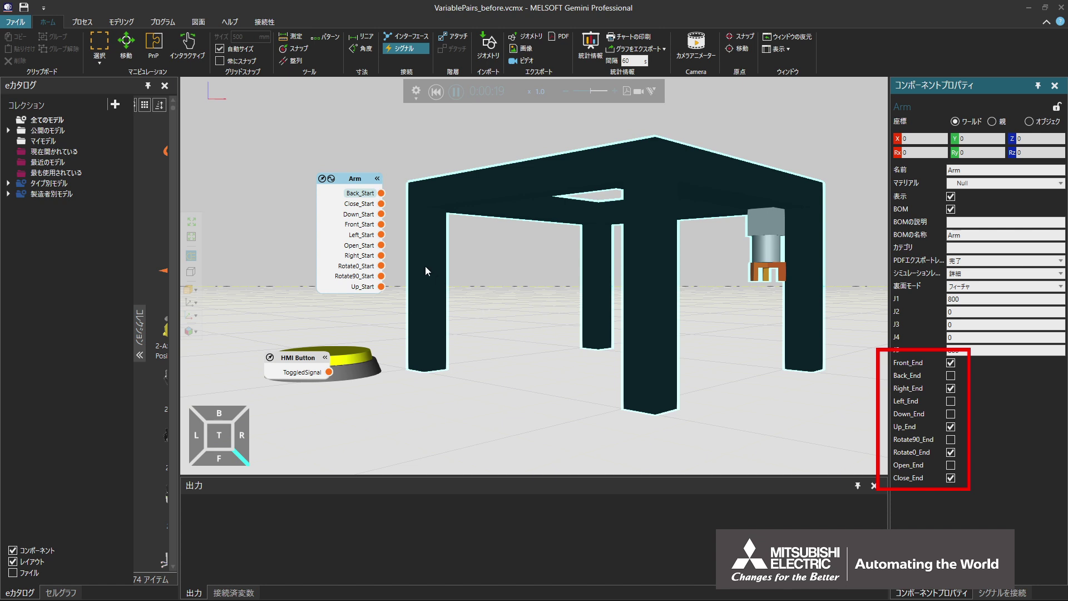
pyautogui.click(381, 194)
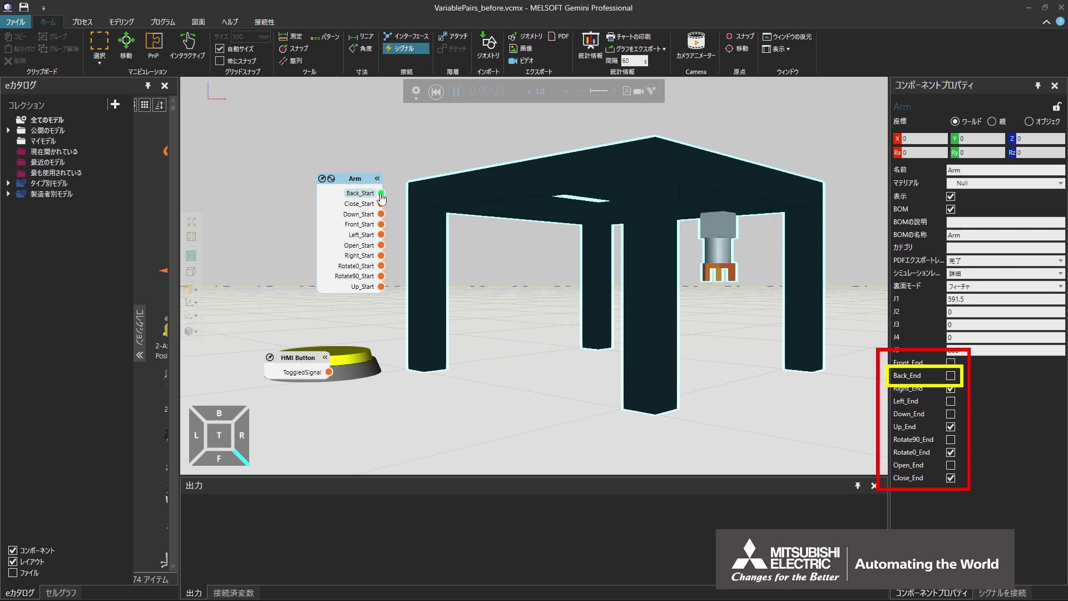
pyautogui.click(382, 236)
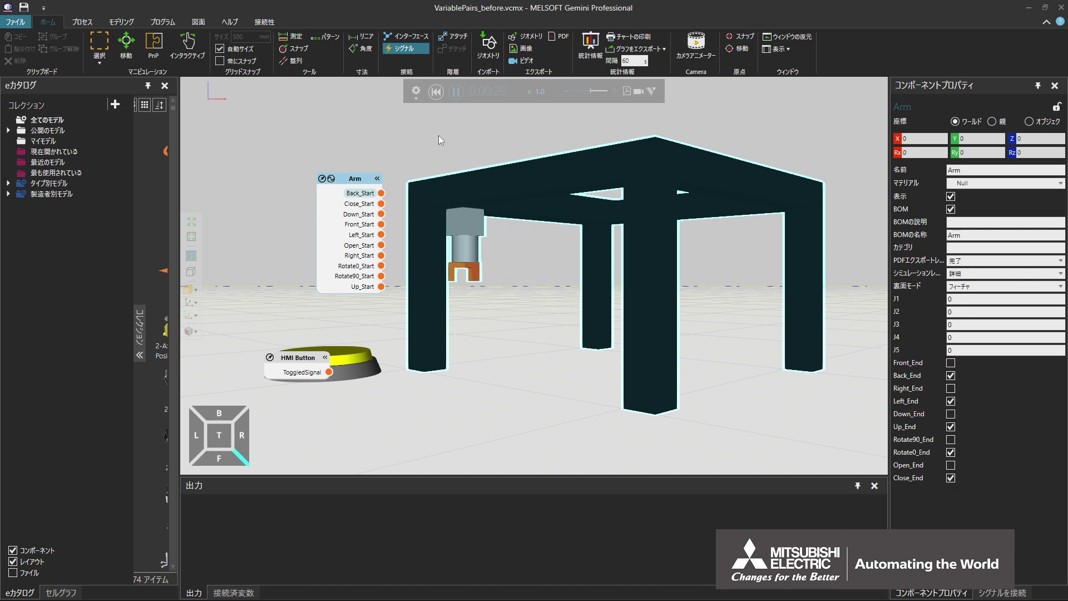
pyautogui.click(437, 92)
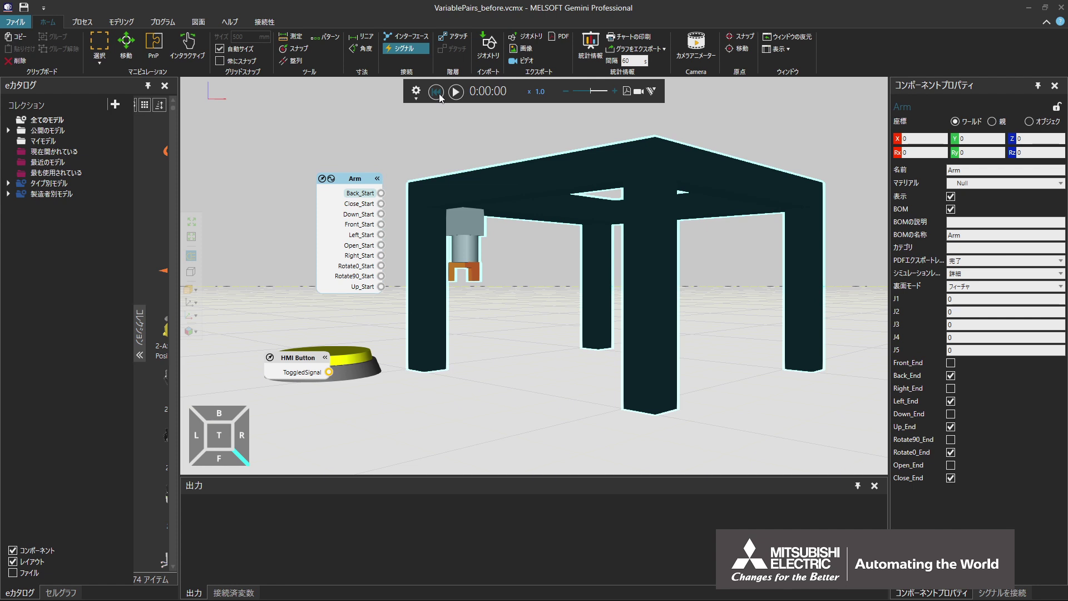
# - Enable the 接続性 add-on in the program options and confirm the change
pyautogui.click(274, 22)
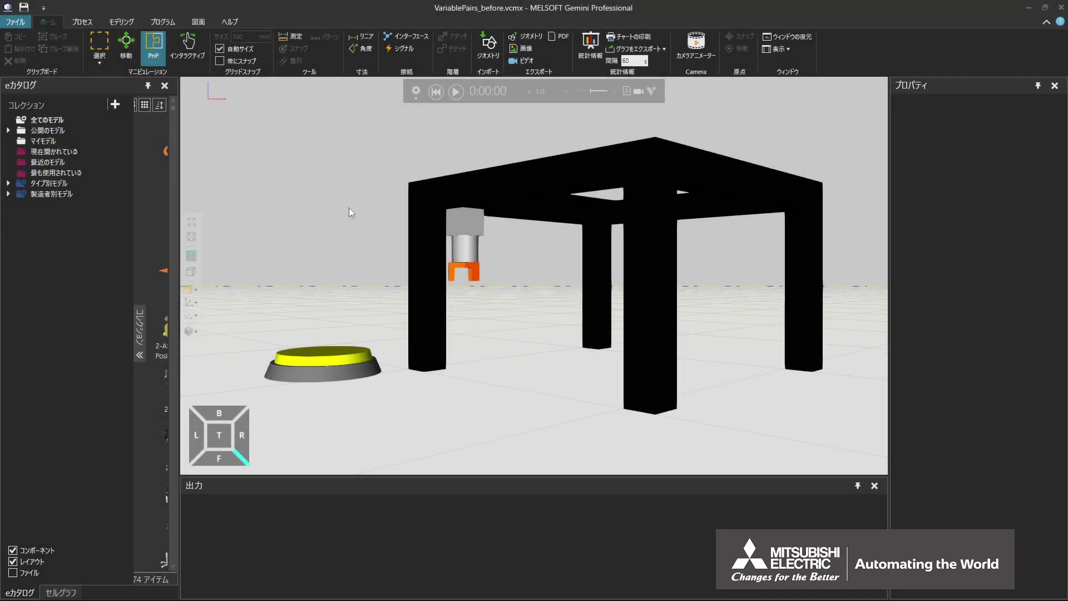
pyautogui.click(29, 21)
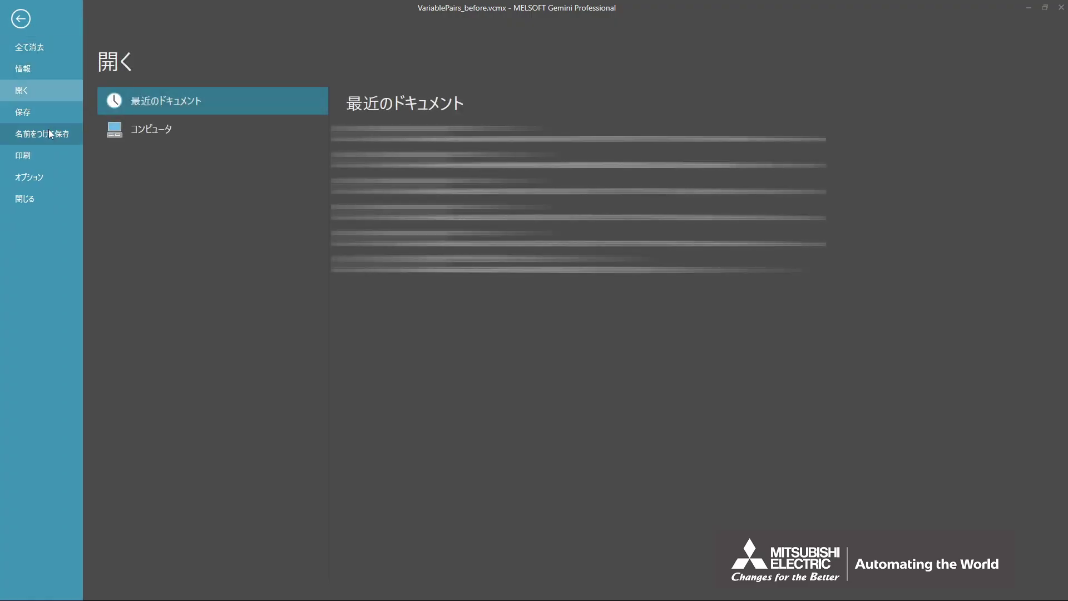
pyautogui.click(42, 181)
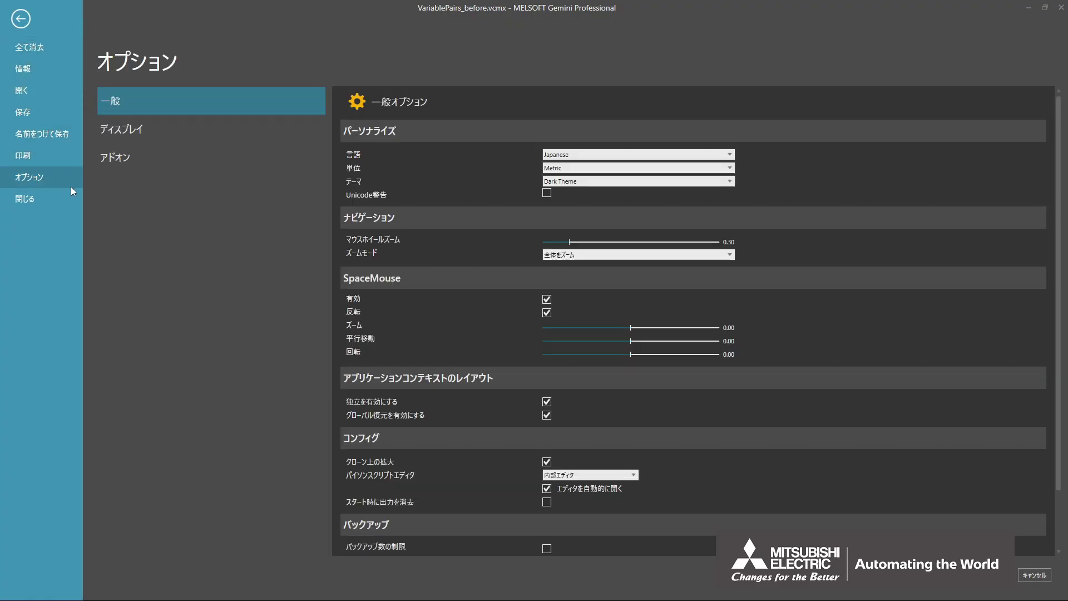
pyautogui.click(132, 159)
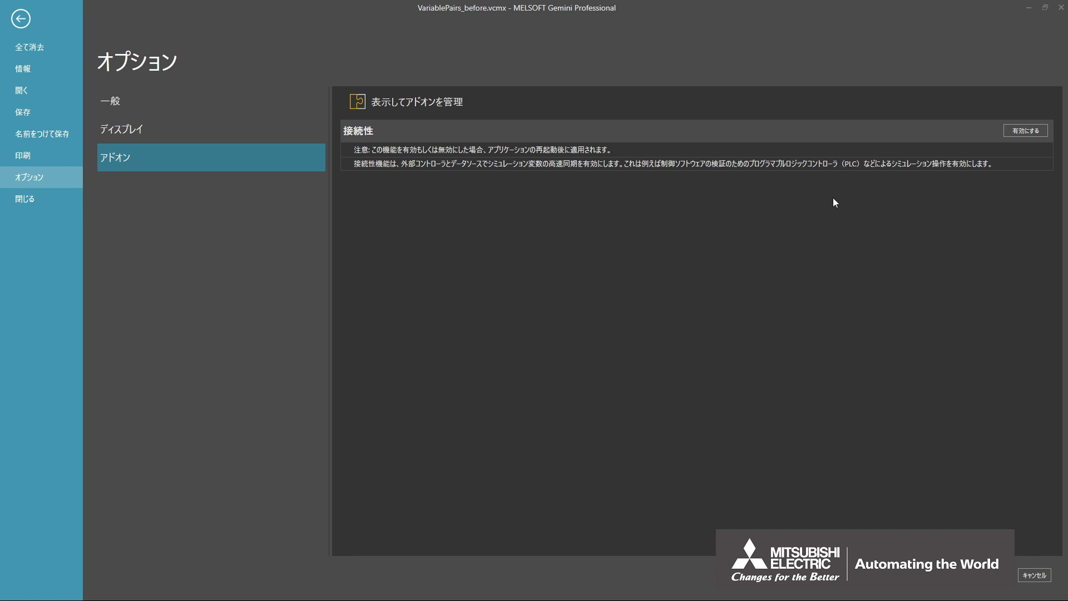
pyautogui.click(1043, 132)
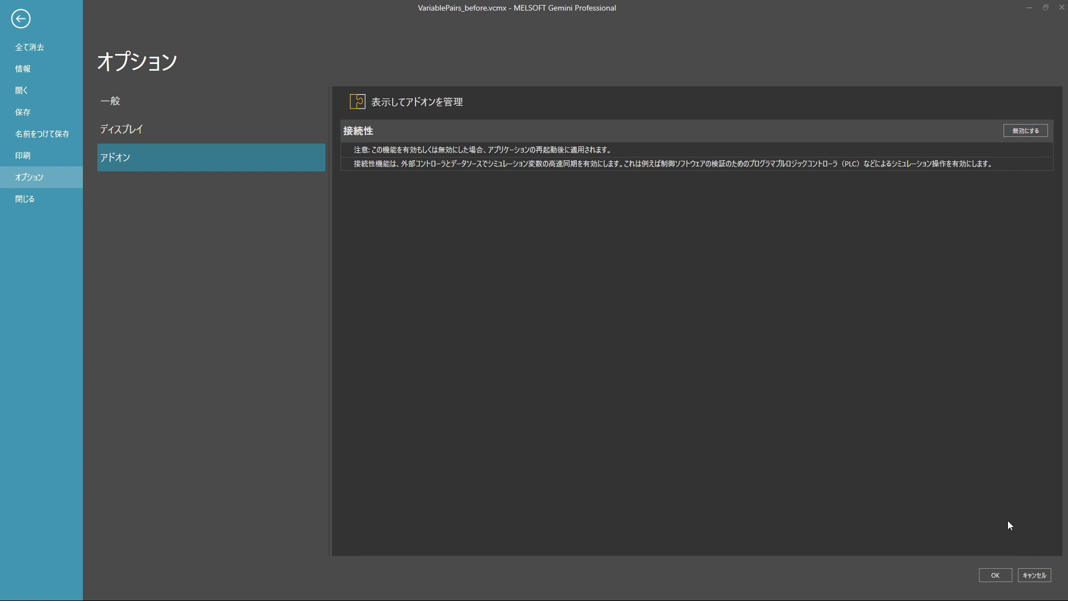
pyautogui.click(996, 575)
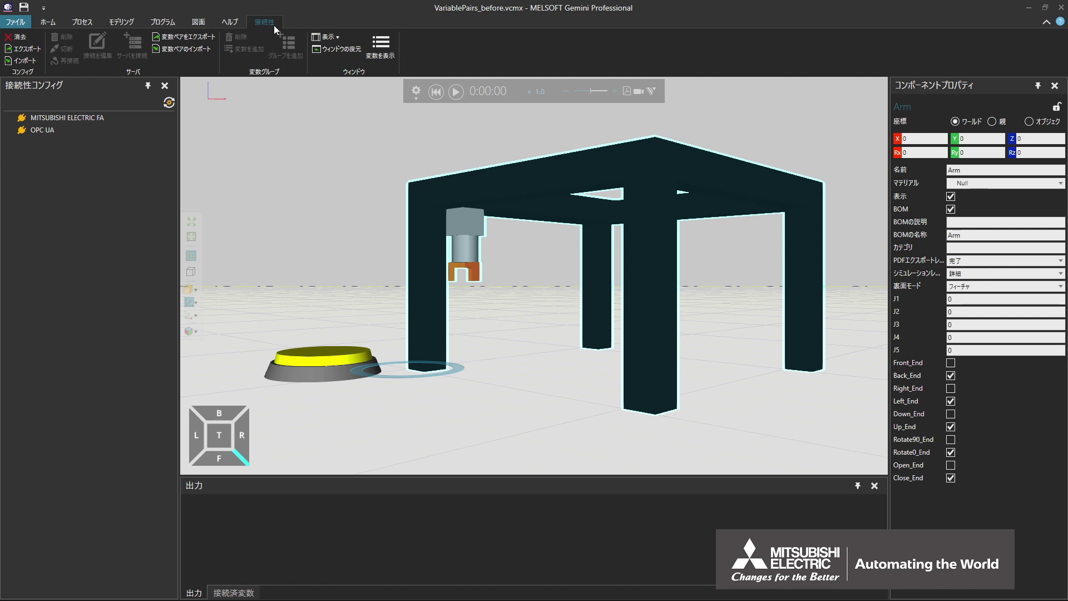
# - Add a server connection under the MITSUBISHI ELECTRIC FA plugin
pyautogui.click(107, 119)
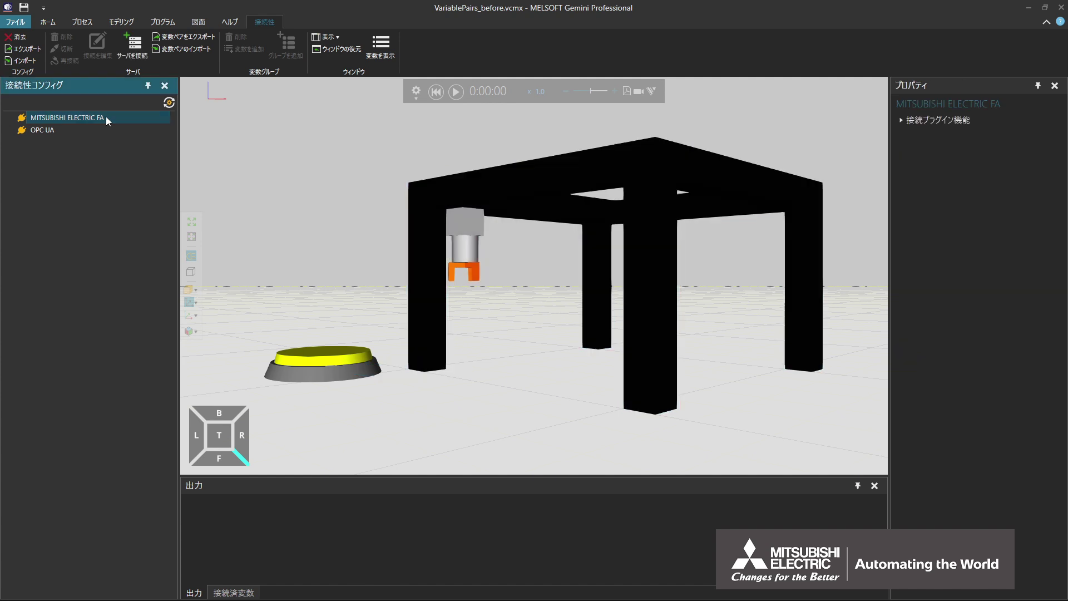
pyautogui.rightClick(107, 118)
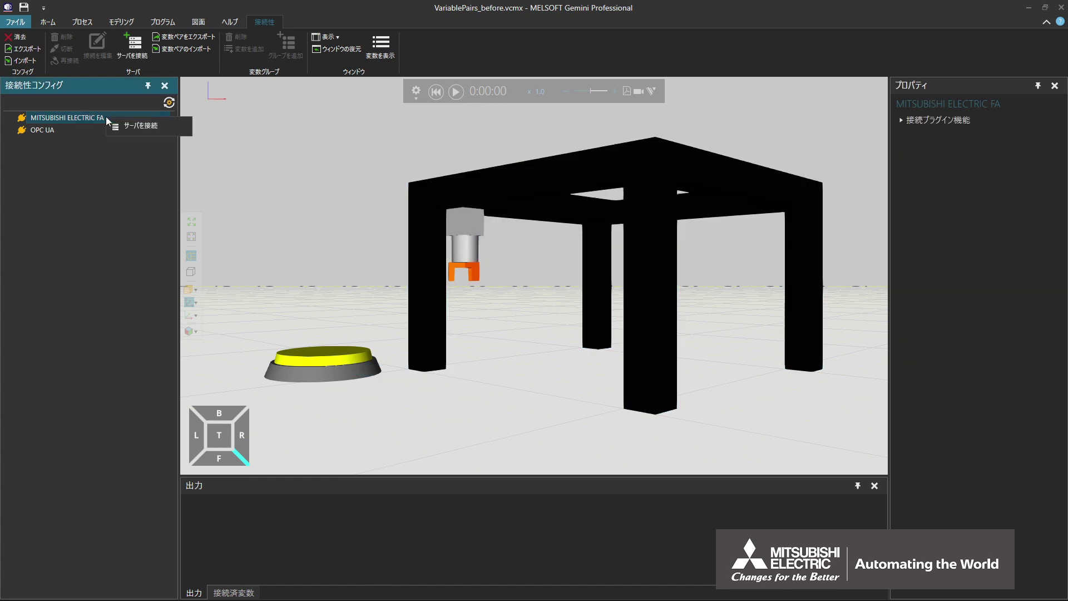
pyautogui.click(151, 129)
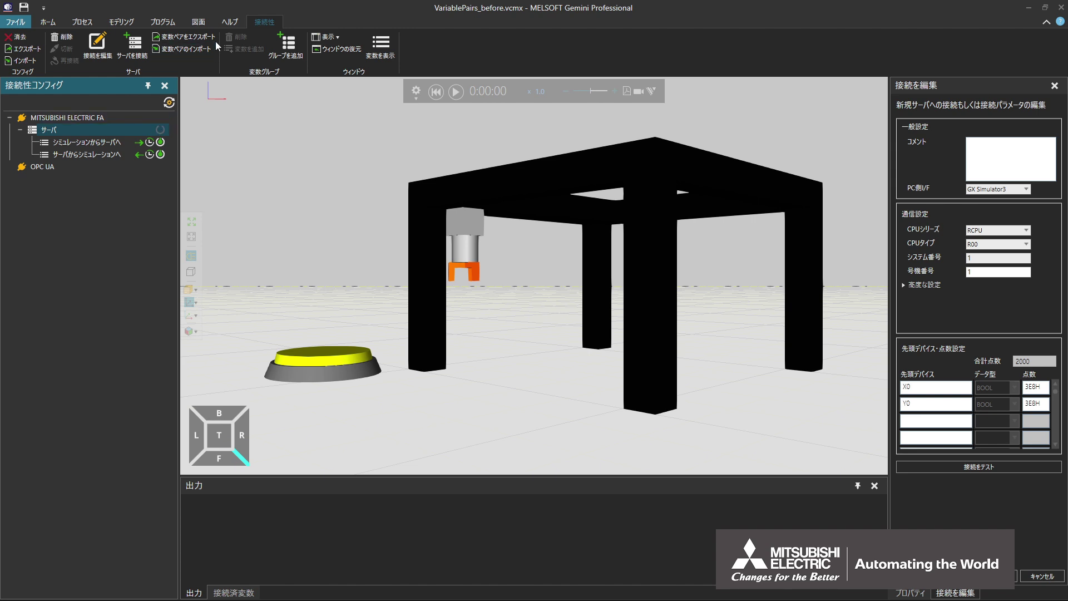
# - Add only the Arm's component properties to the variable pair export list, with transmission direction 0:シミュレーションからサーバへ and signals and degrees of freedom excluded
pyautogui.click(186, 37)
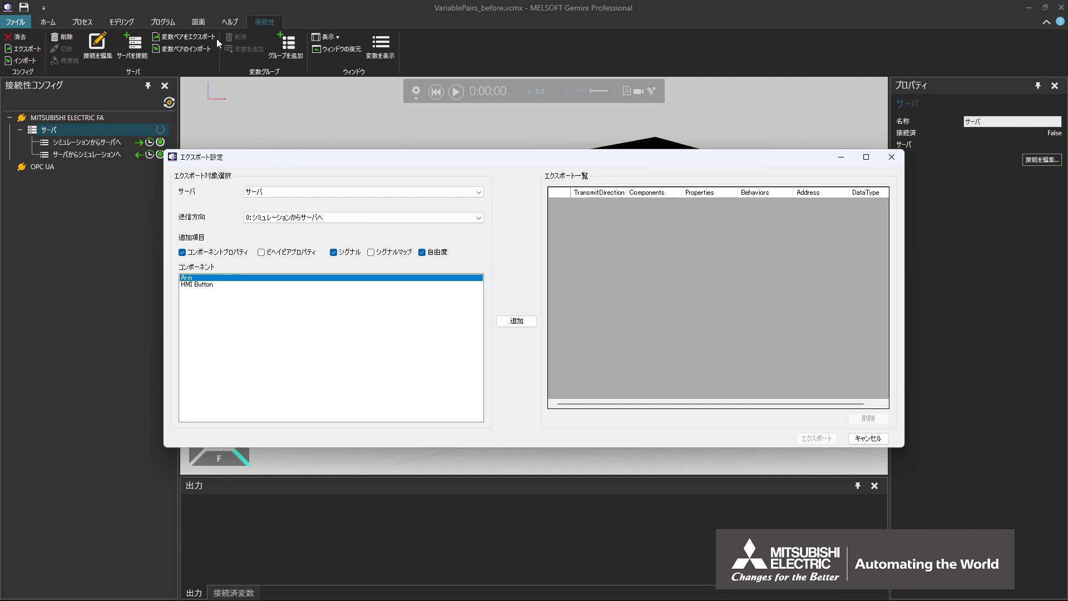
pyautogui.click(327, 222)
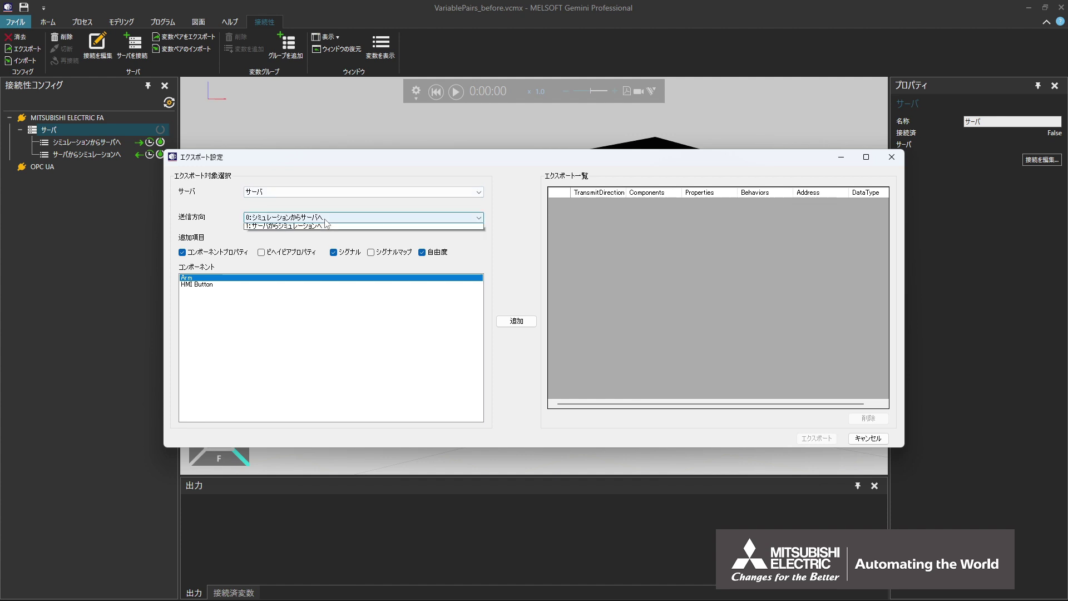
pyautogui.click(325, 228)
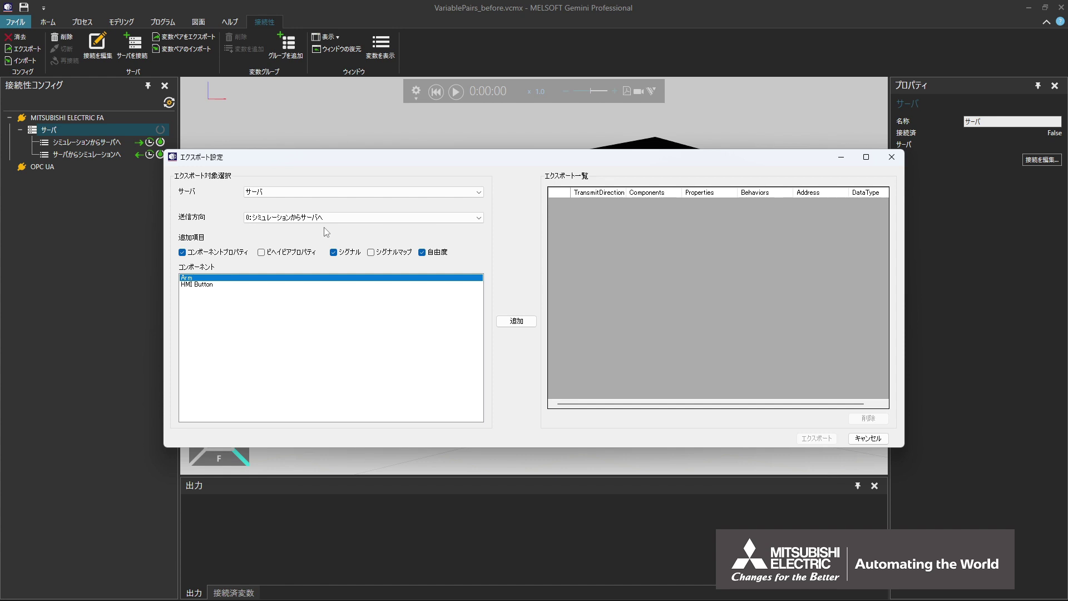
pyautogui.click(422, 253)
pyautogui.click(334, 253)
pyautogui.click(524, 323)
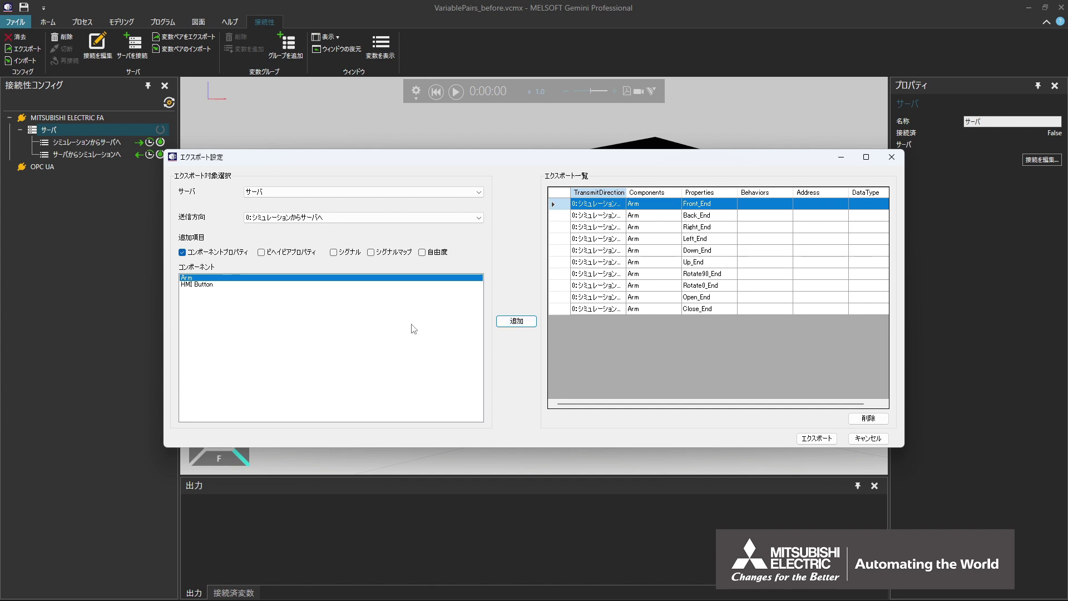
# - Add the HMI Button's component properties to the export list and remove its ButtonDiameter entry
pyautogui.click(218, 286)
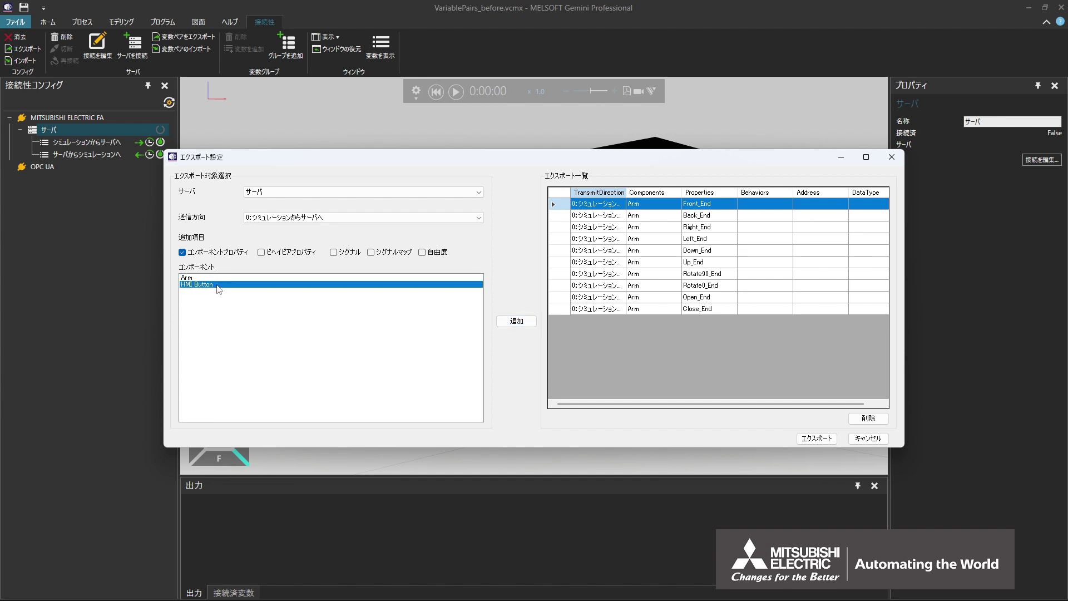
pyautogui.click(523, 325)
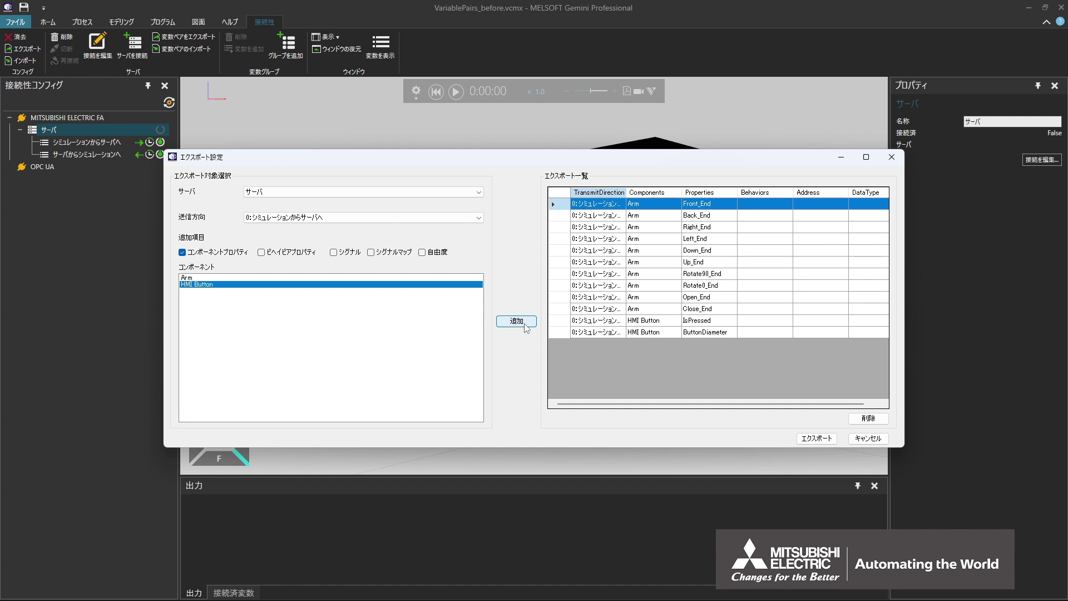
pyautogui.click(732, 333)
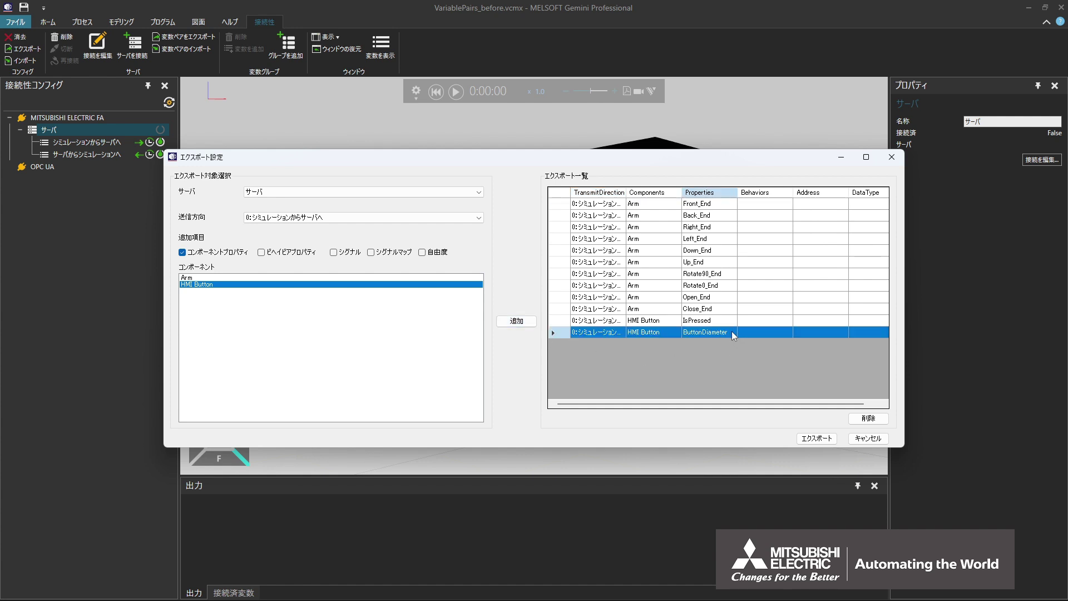
pyautogui.click(884, 421)
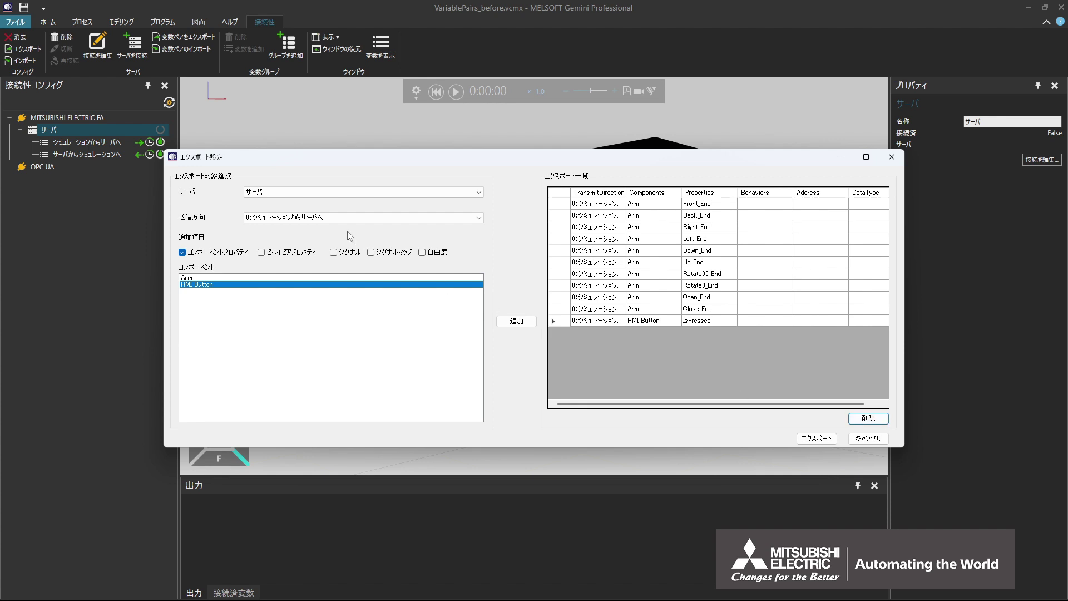
# - Add only the Arm's signals to the export list with transmission direction 1:サーバからシミュレーションへ, excluding component properties
pyautogui.click(331, 218)
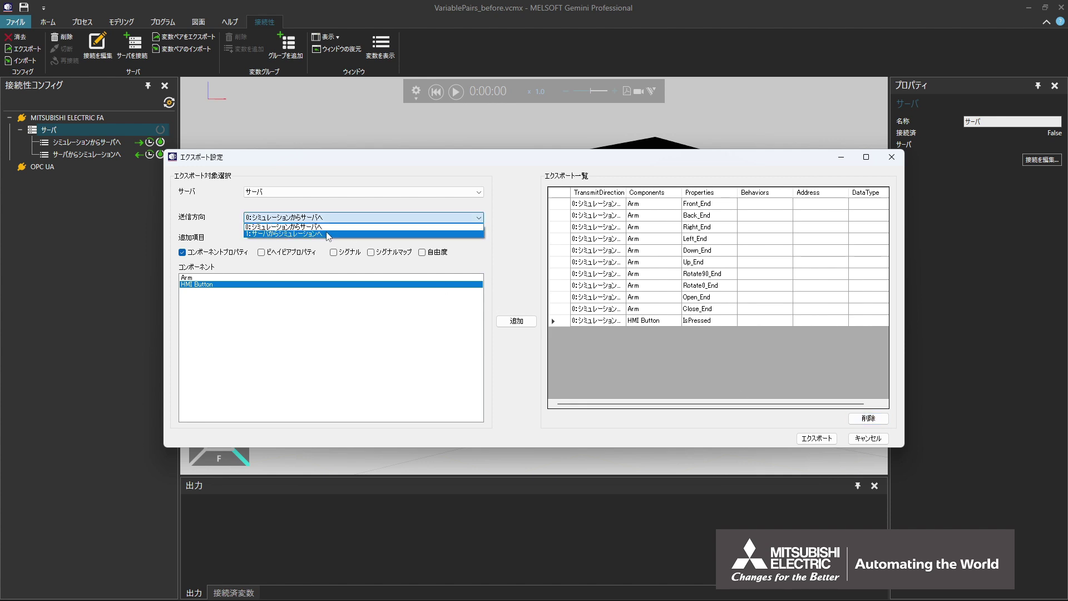
pyautogui.click(328, 235)
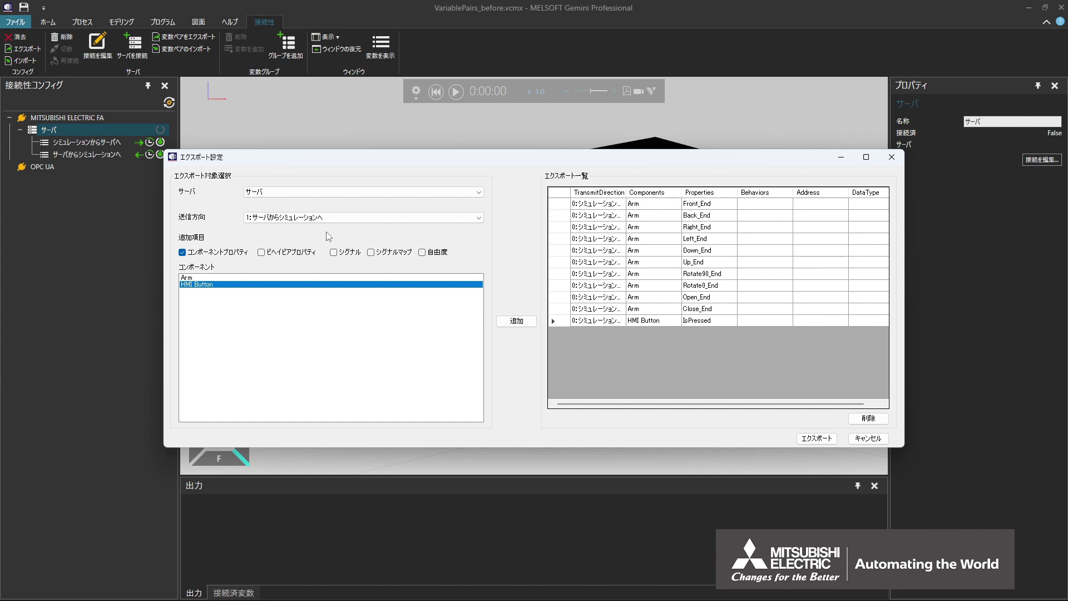
pyautogui.click(183, 253)
pyautogui.click(334, 254)
pyautogui.click(195, 278)
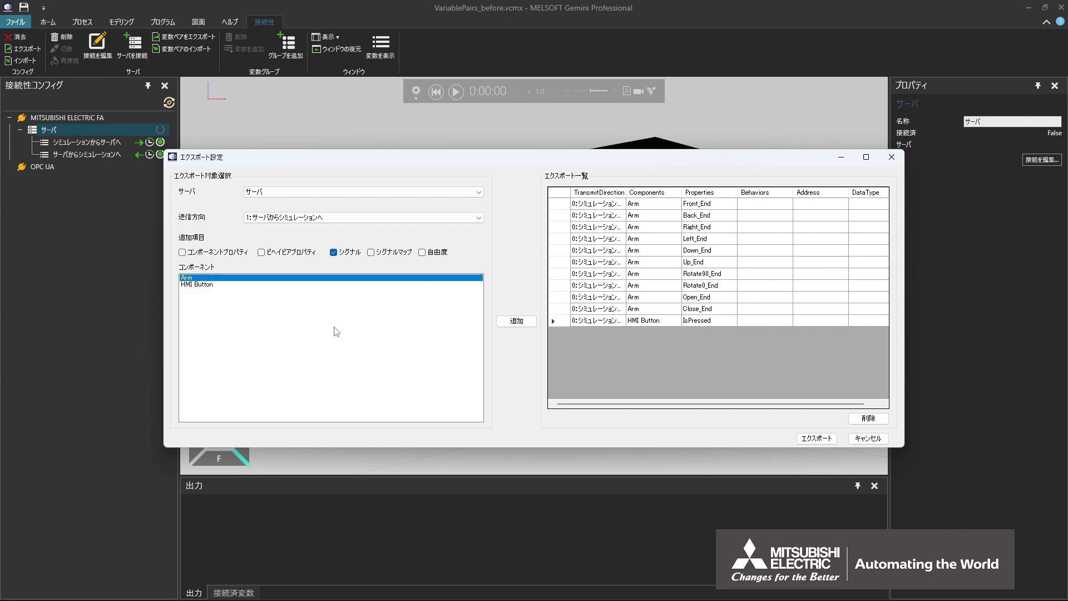
pyautogui.click(517, 321)
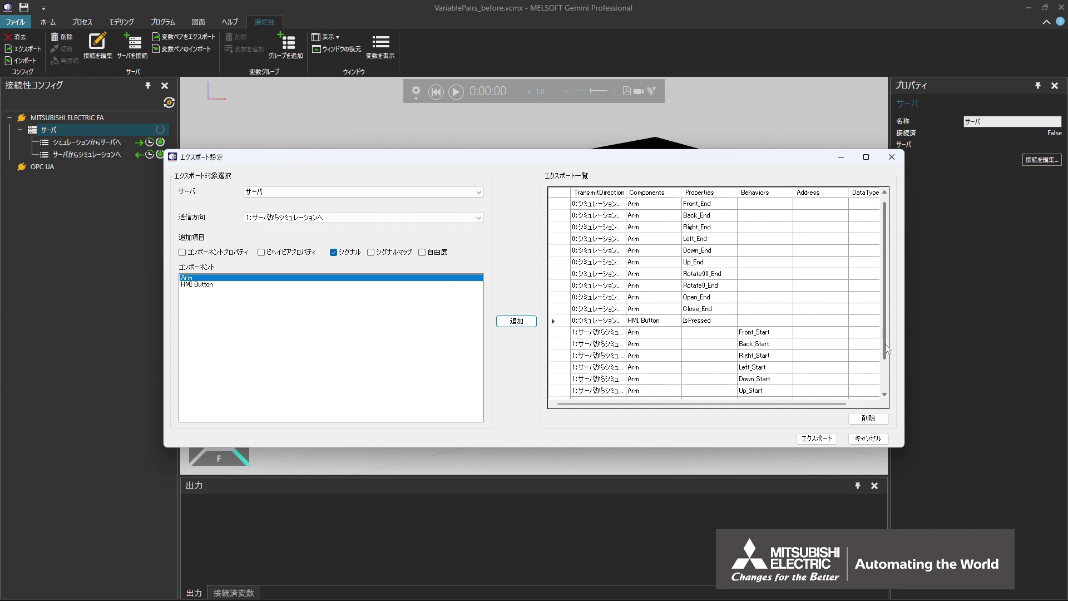
pyautogui.scroll(-2, 877, 390)
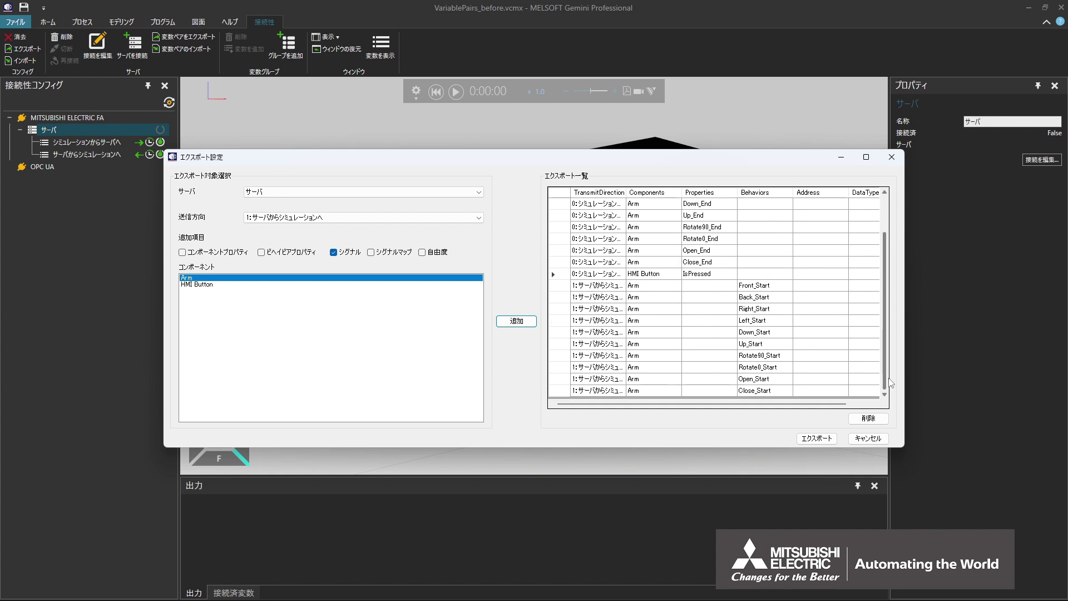
# - Export the variable pair list as a CSV file named サーバ2 and close the export settings
pyautogui.click(833, 440)
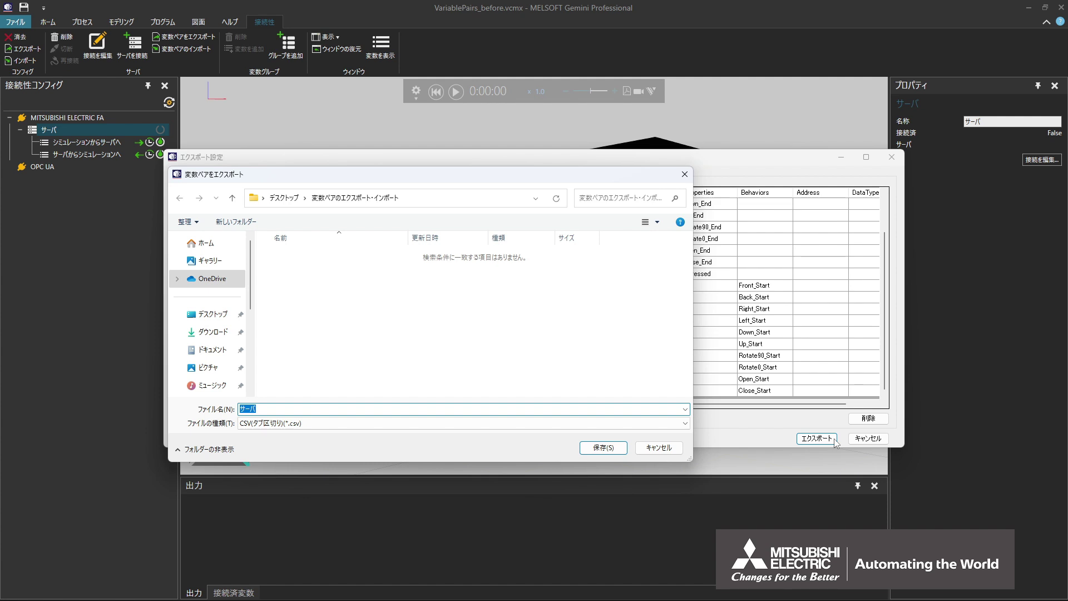
pyautogui.click(540, 409)
pyautogui.write('2')
pyautogui.click(604, 448)
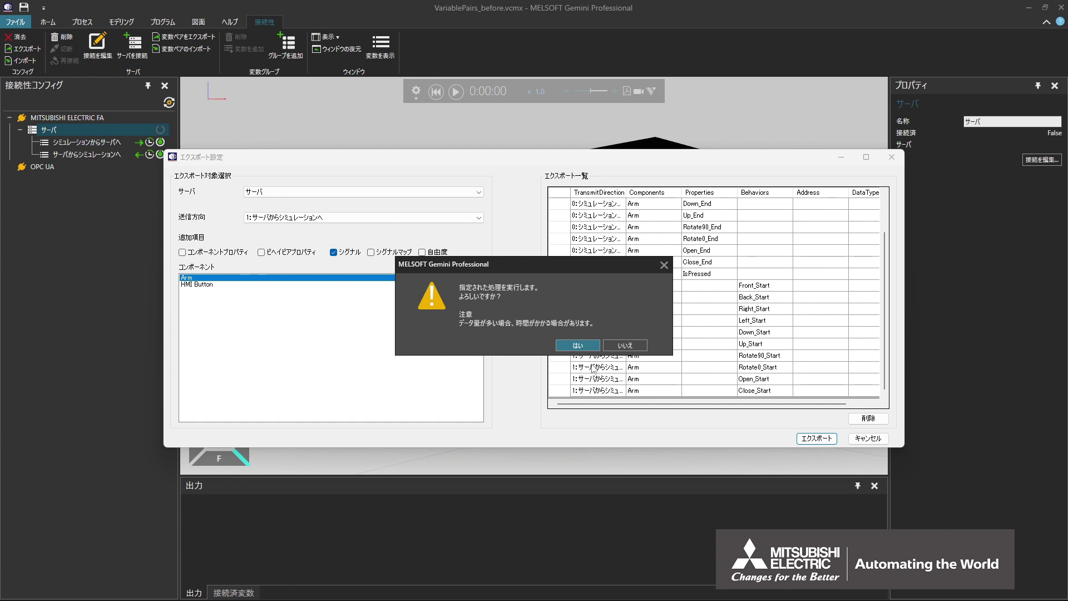
pyautogui.click(579, 345)
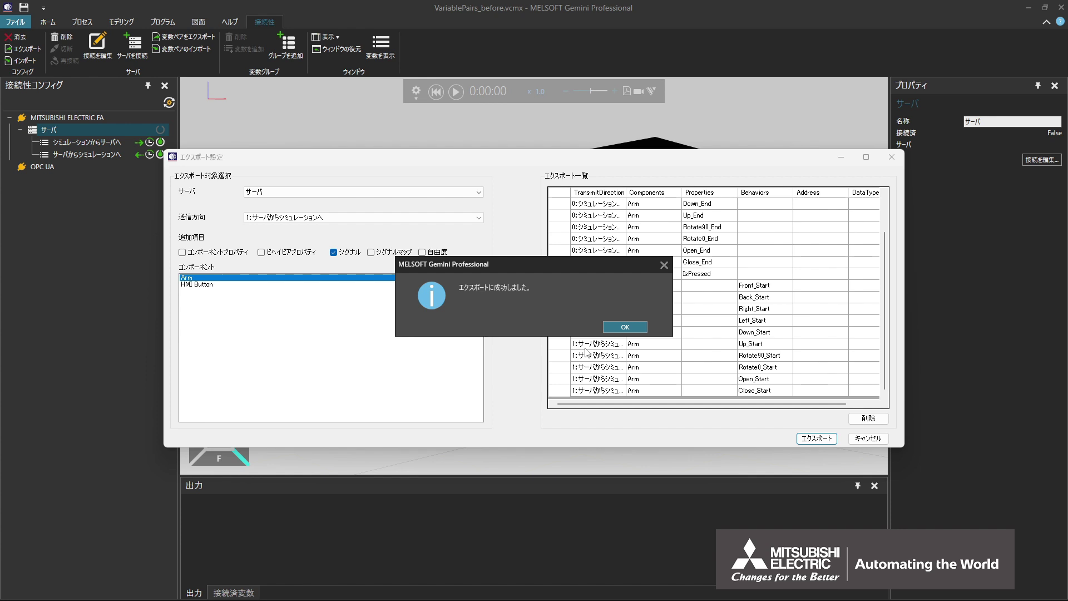
pyautogui.click(633, 328)
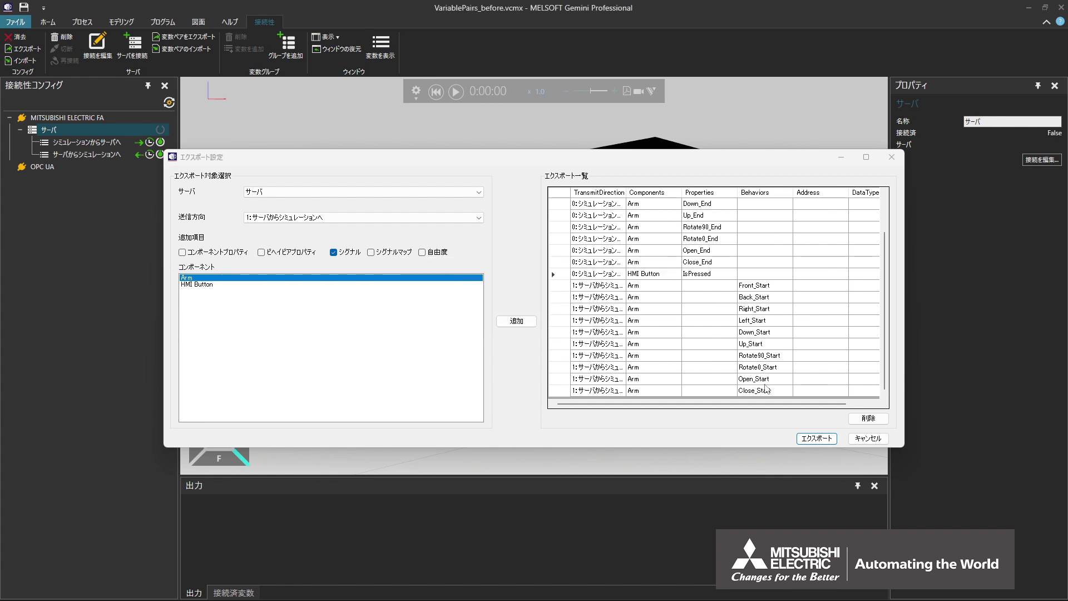
pyautogui.click(884, 440)
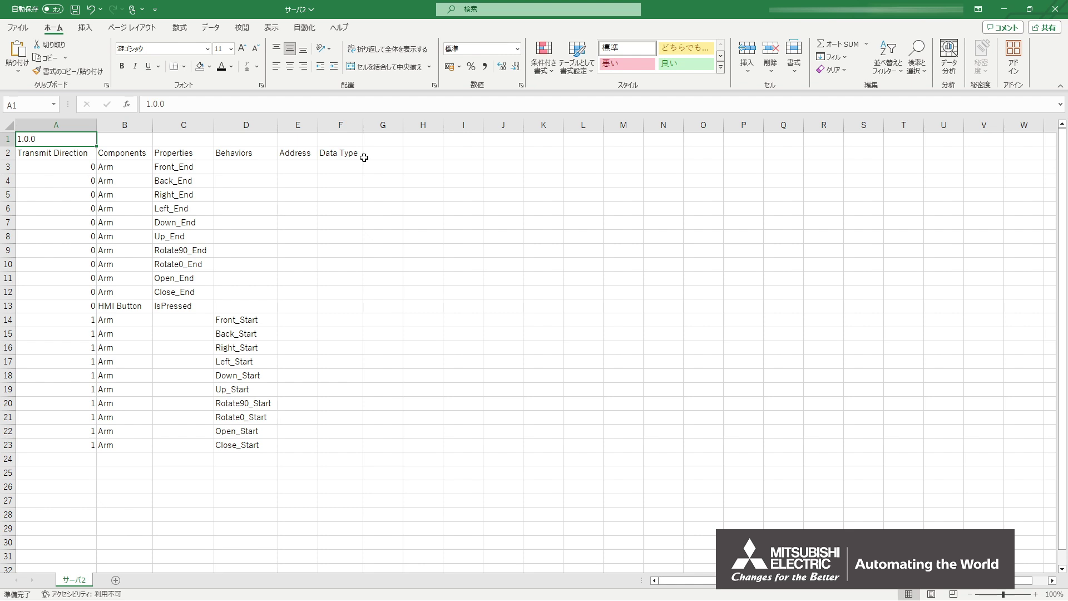
# - In the サーバ2 sheet in Excel, fill the Address column with X0 to X10 in E3:E13 and Y0 to Y9 in E14:E23
pyautogui.click(312, 168)
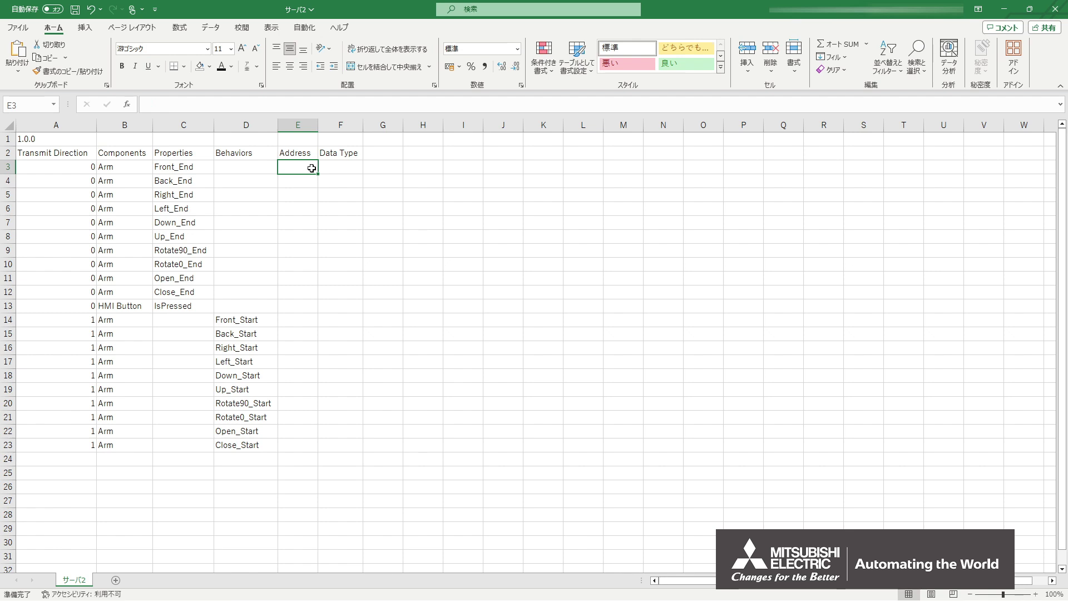
pyautogui.write('X0')
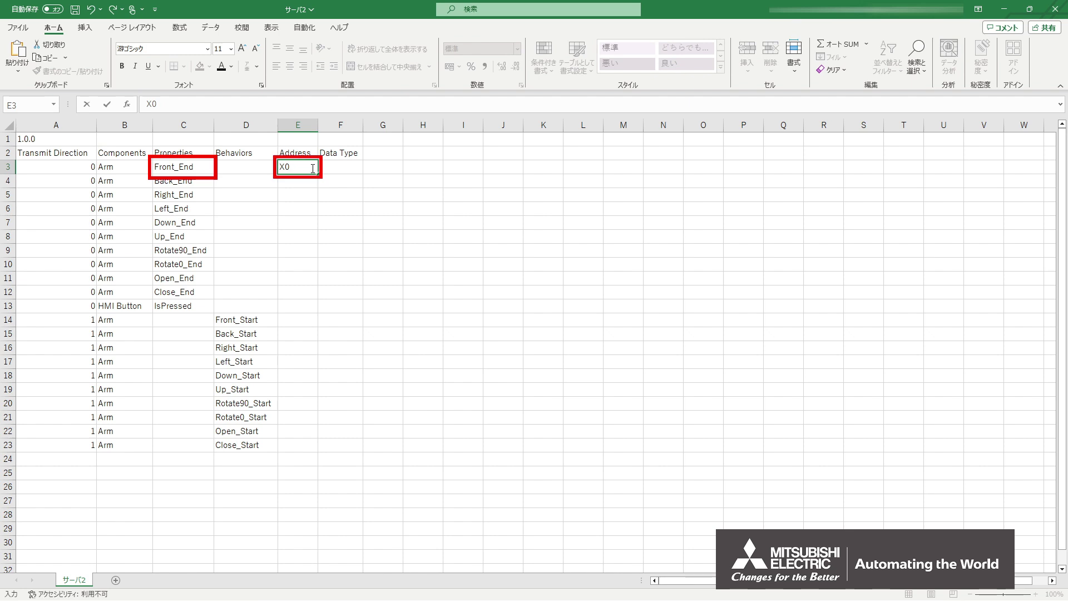
pyautogui.moveTo(317, 174); pyautogui.dragTo(313, 309)
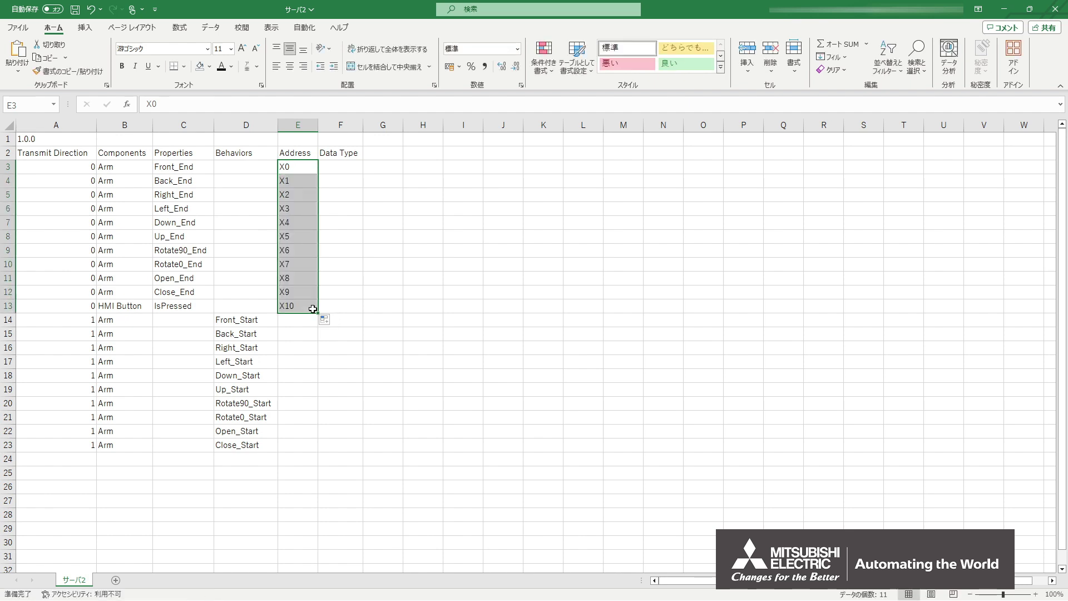
pyautogui.click(307, 323)
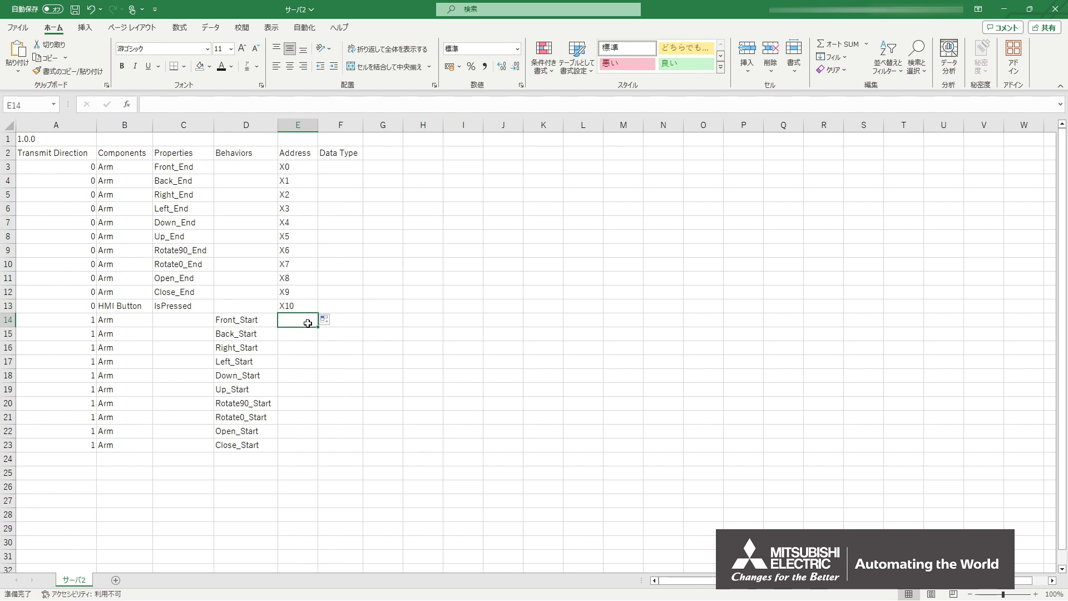
pyautogui.write('Y0')
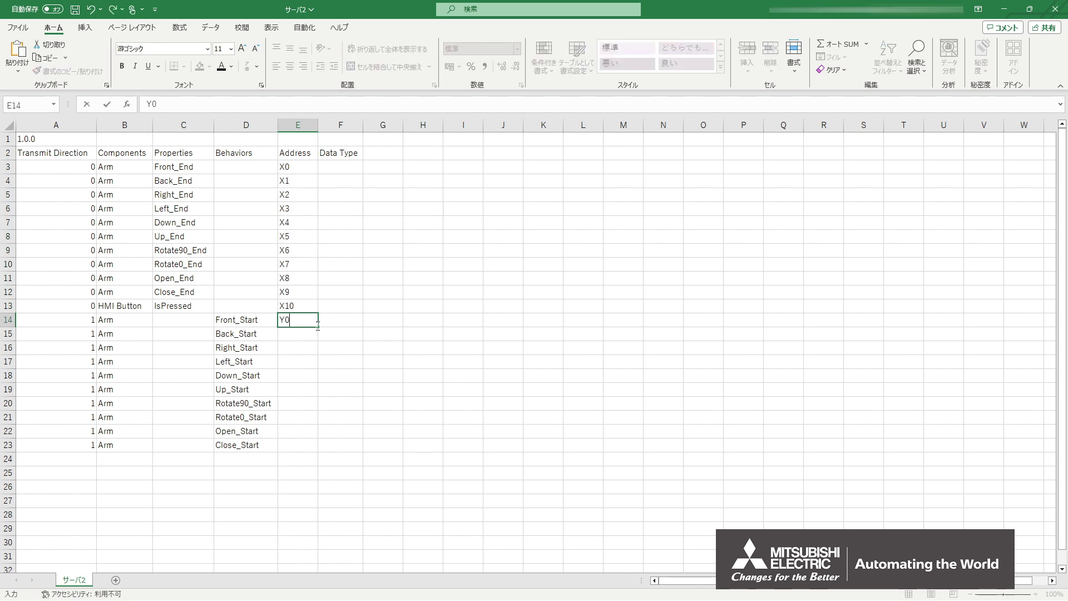
pyautogui.moveTo(317, 325); pyautogui.dragTo(316, 448)
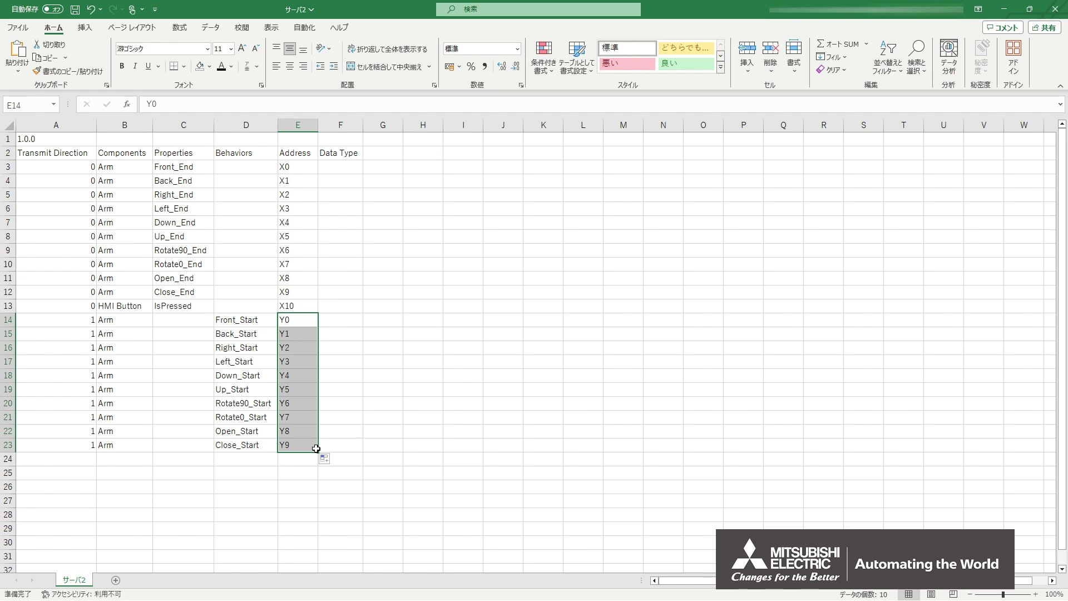
# - Fill the Data Type column with BOOL in F3:F23 and save the CSV file
pyautogui.click(347, 172)
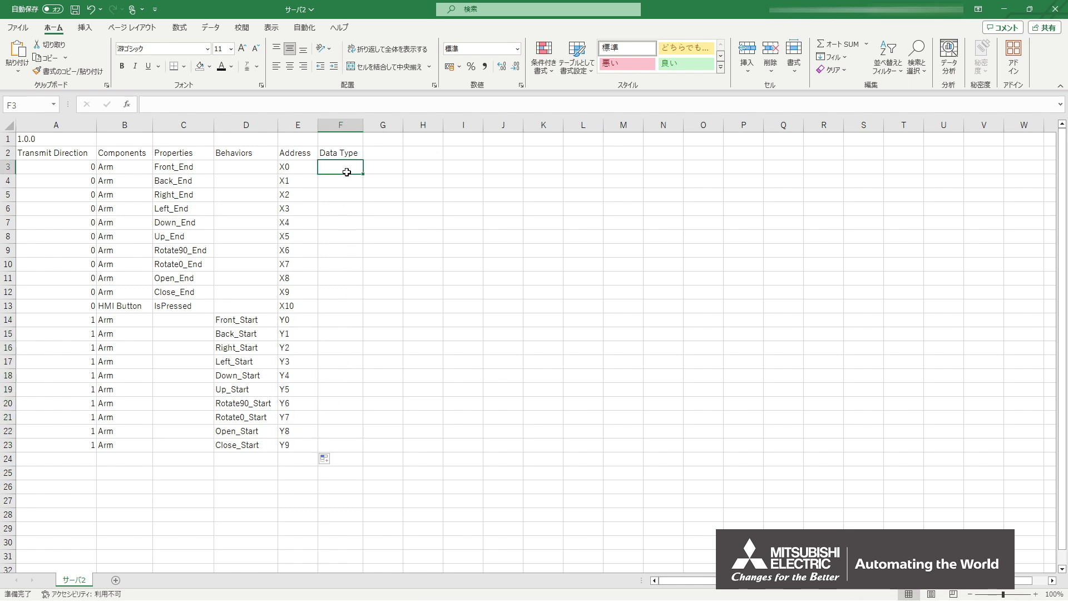
pyautogui.write('BOOL')
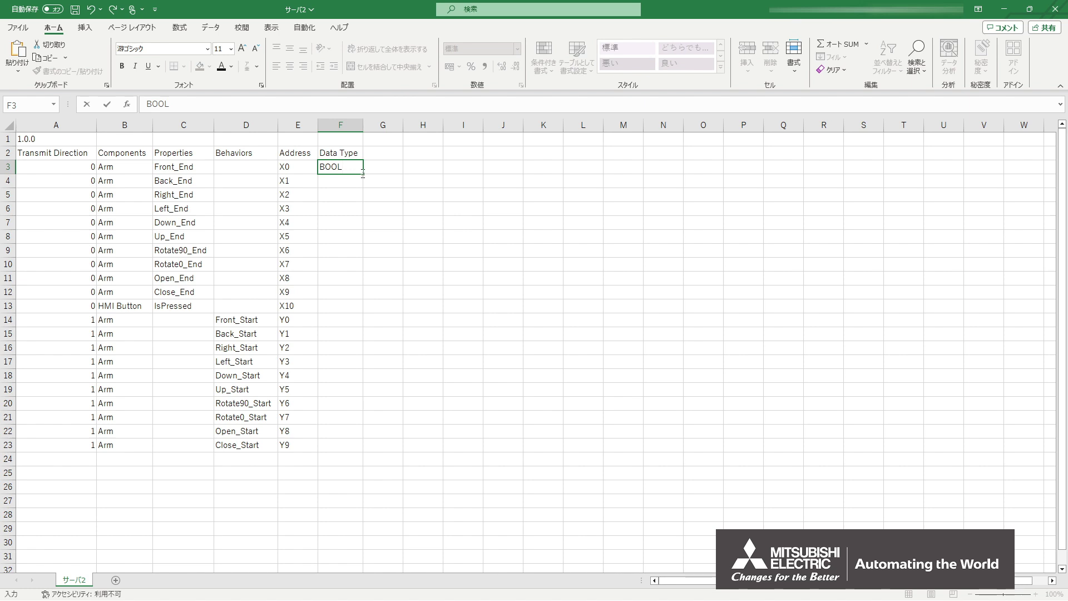
pyautogui.moveTo(363, 174); pyautogui.dragTo(347, 448)
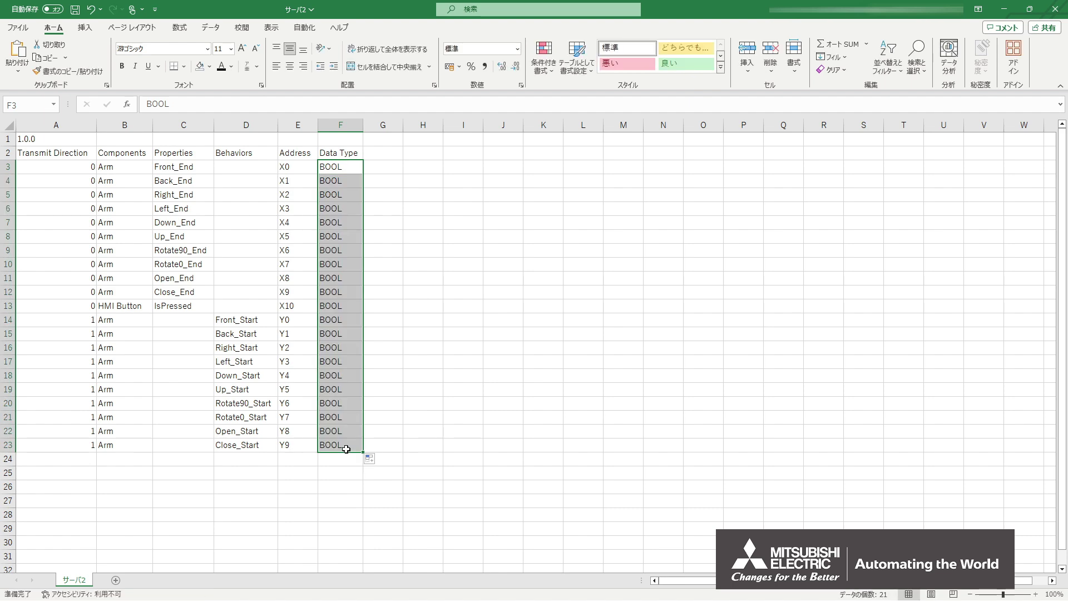
pyautogui.click(377, 443)
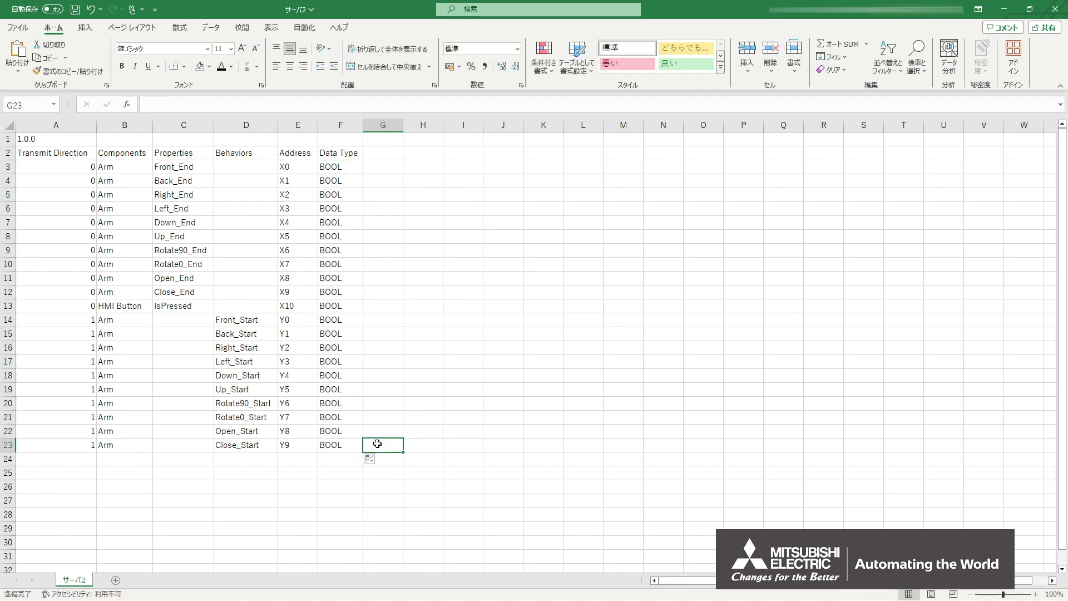
pyautogui.click(78, 11)
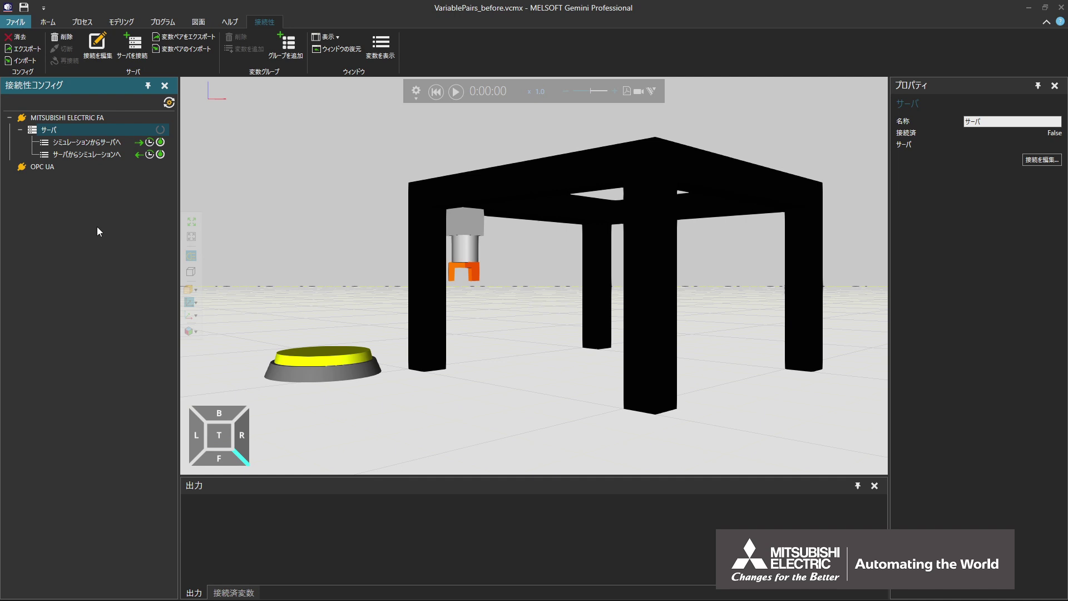
# - In MELSOFT Gemini, import the variable pairs from the サーバ2 CSV file and confirm the operation
pyautogui.click(211, 50)
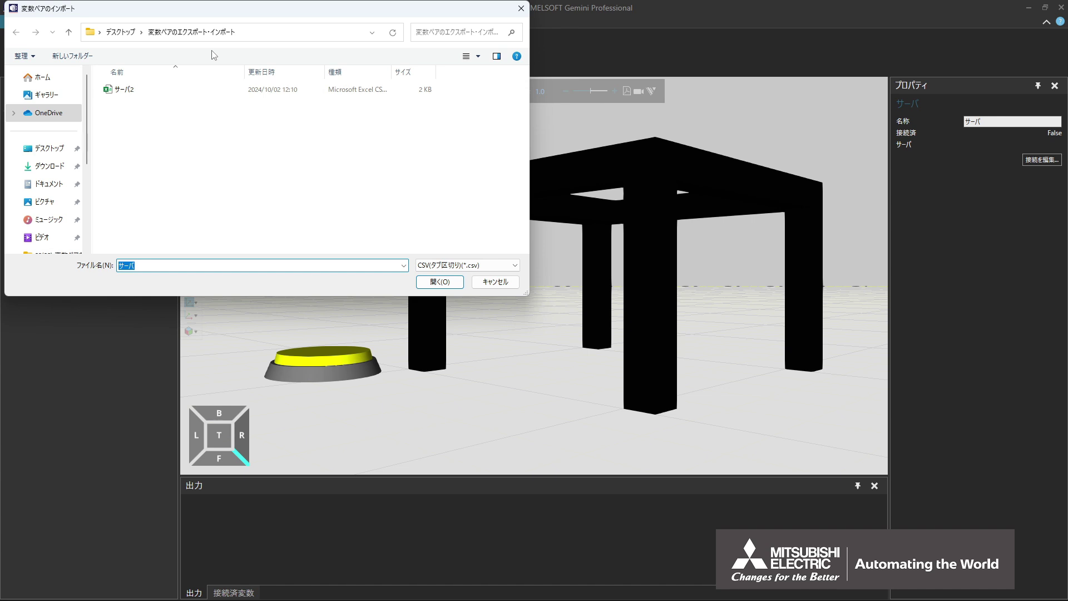
pyautogui.click(140, 91)
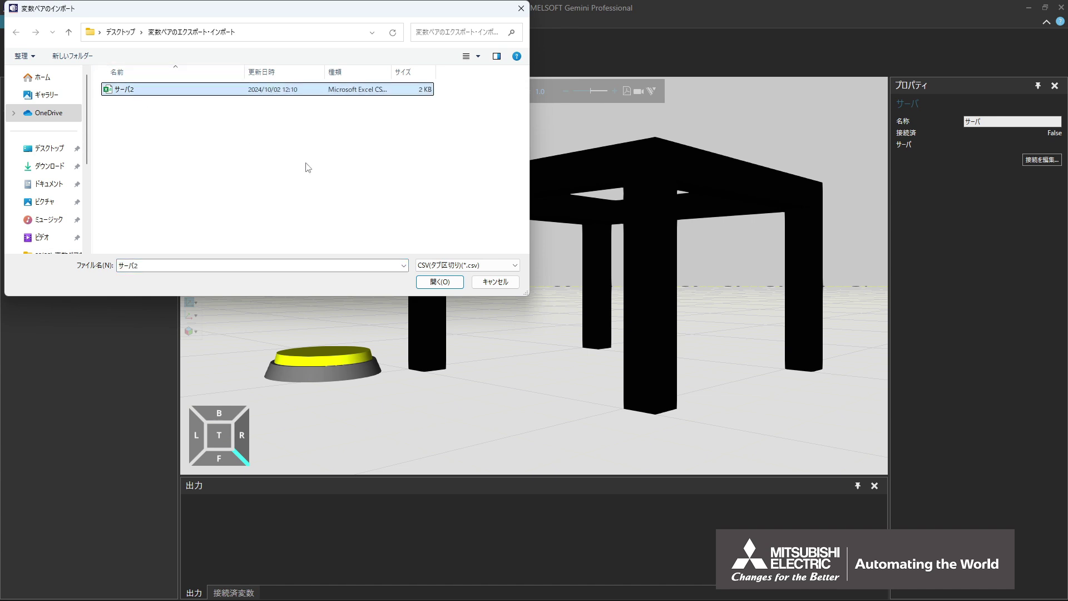
pyautogui.click(449, 283)
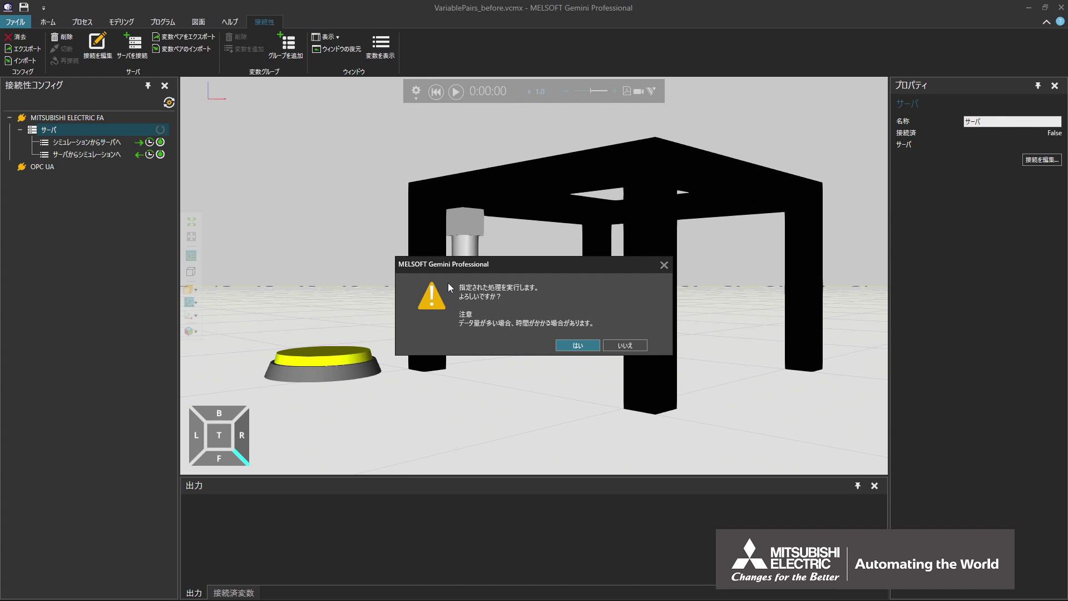
pyautogui.click(579, 345)
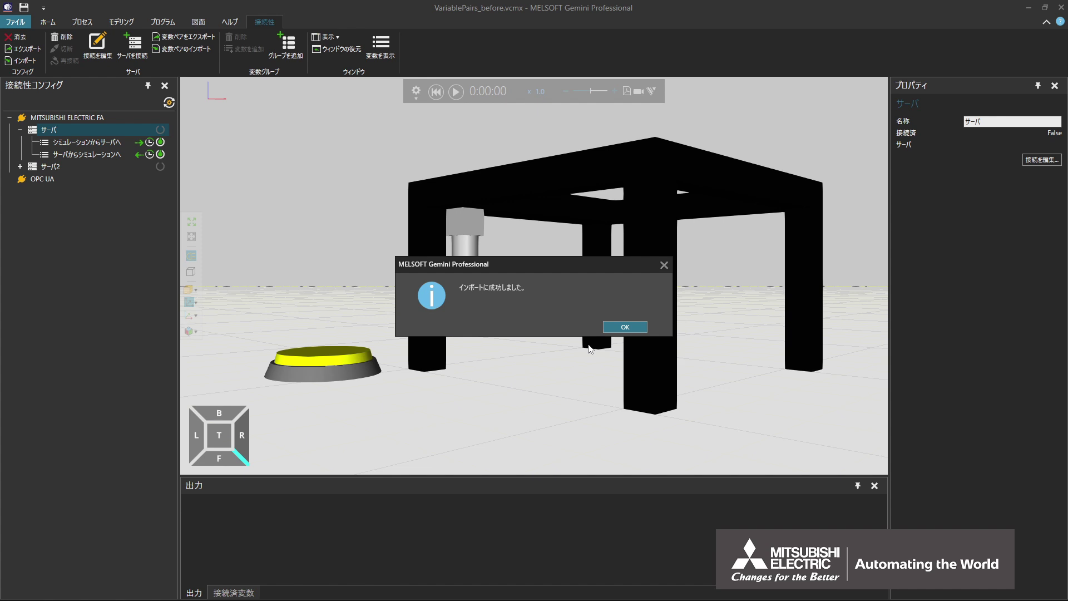
pyautogui.click(635, 329)
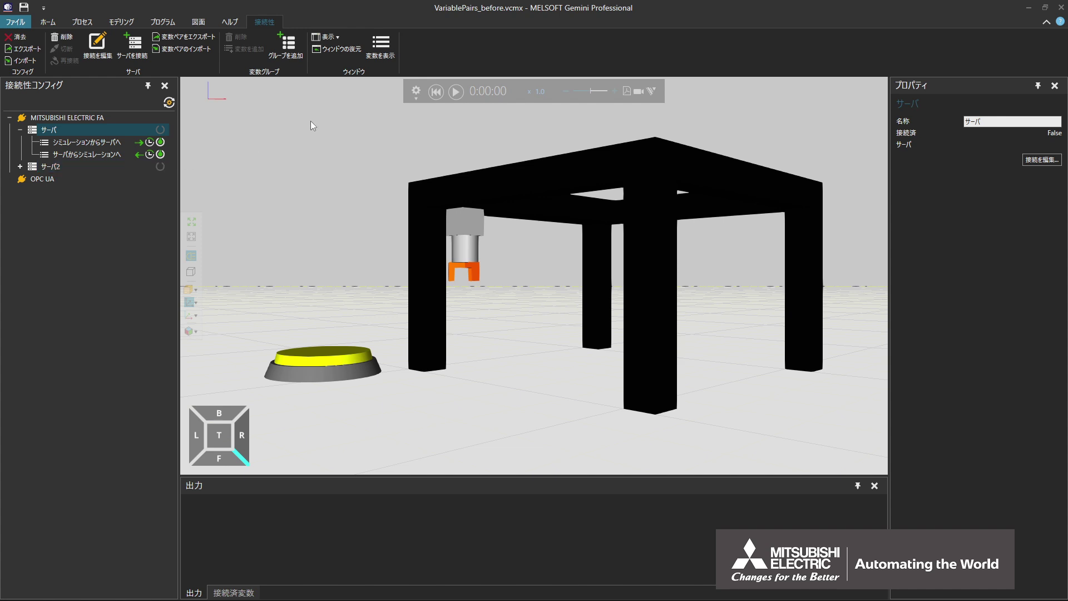
# - Show the connected variables in an enlarged view and examine the imported pairs of サーバ2 in both transmission directions
pyautogui.click(388, 61)
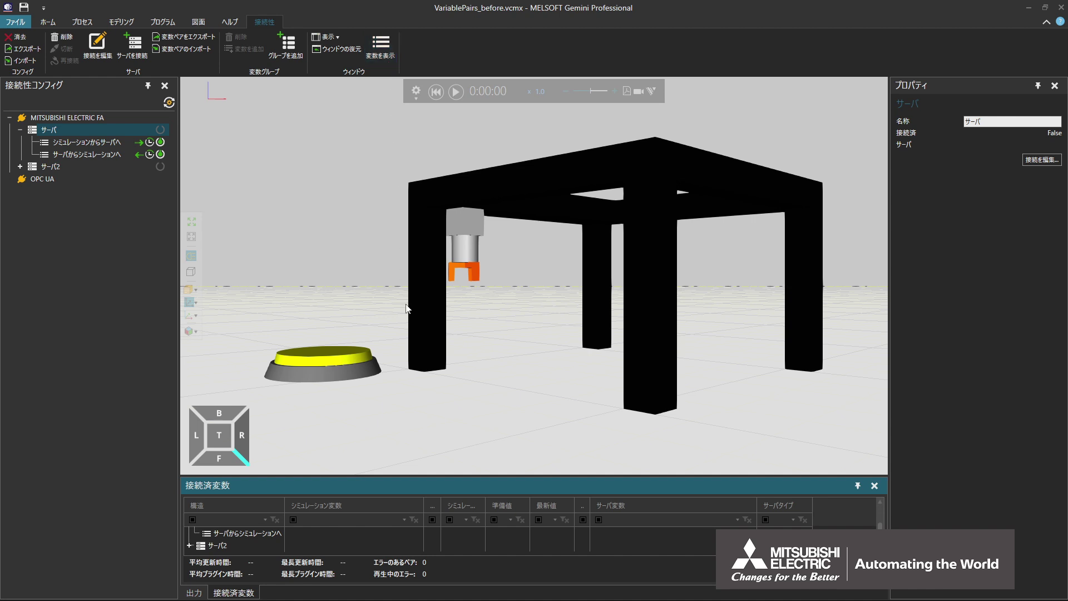
pyautogui.moveTo(419, 476); pyautogui.dragTo(409, 103)
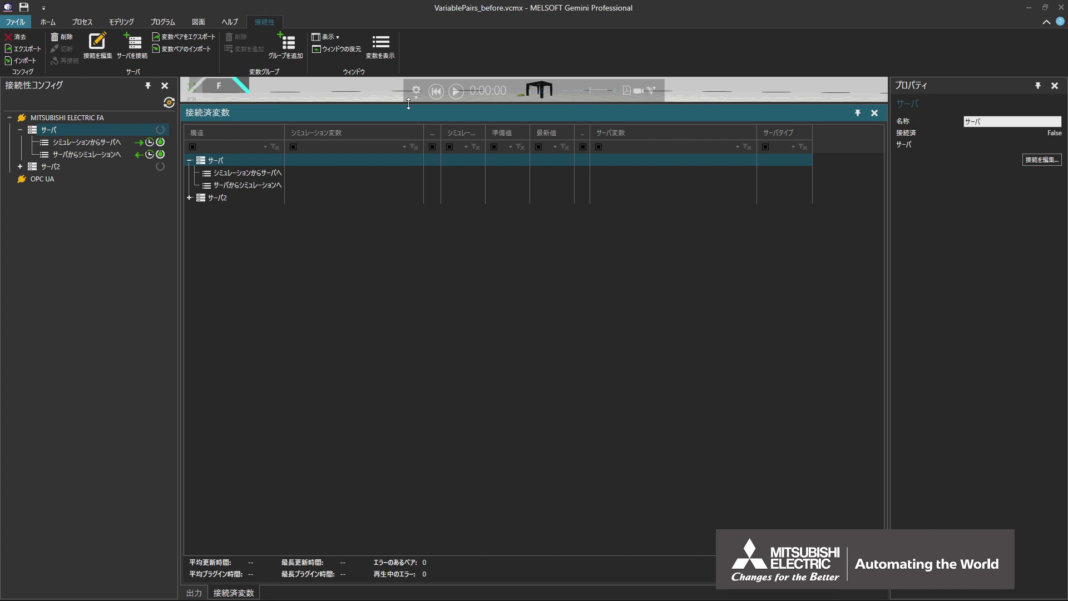
pyautogui.click(189, 199)
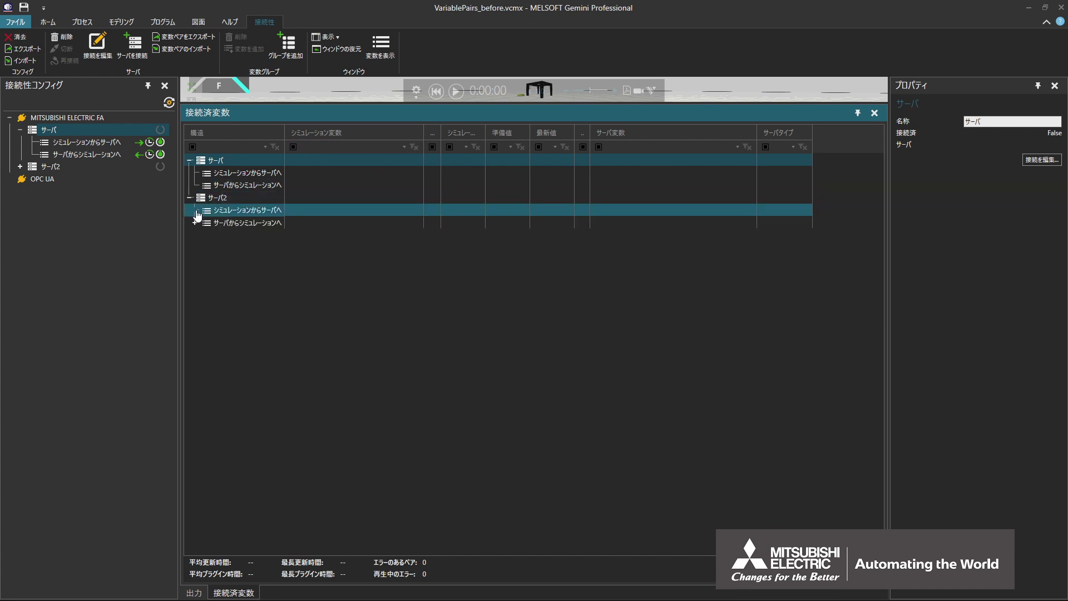
pyautogui.click(195, 211)
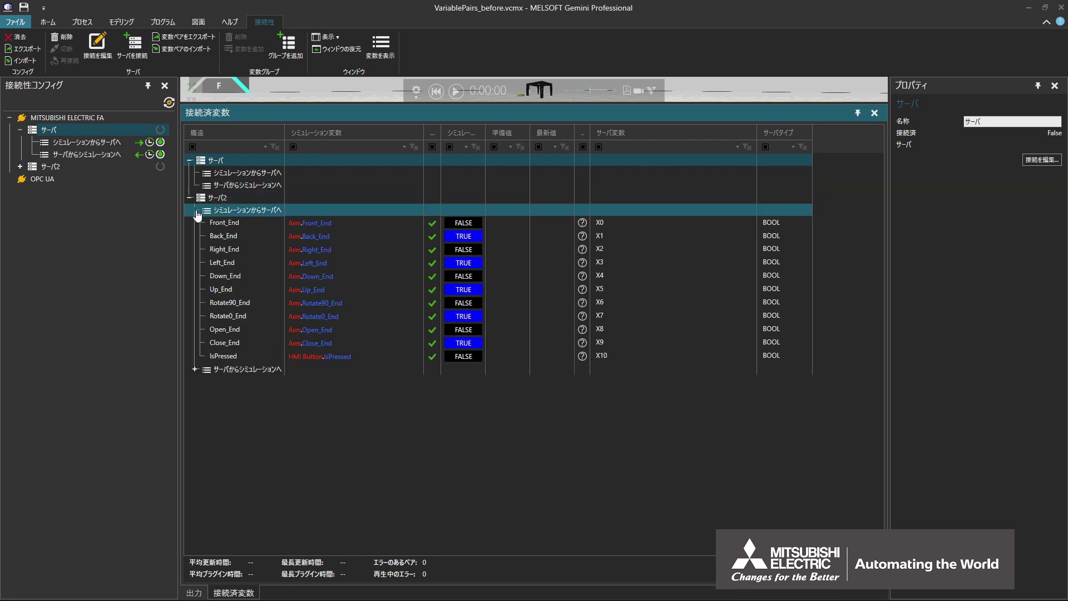
pyautogui.click(196, 370)
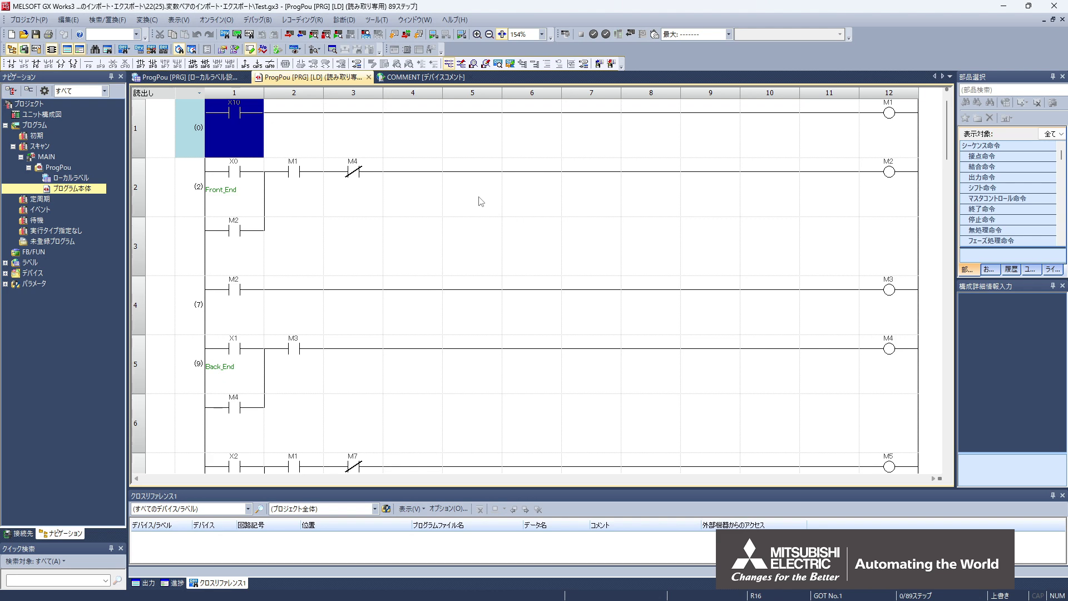
# - In GX Works3, start the simulation of the Test.gx3 ladder program
pyautogui.click(269, 22)
pyautogui.moveTo(276, 34)
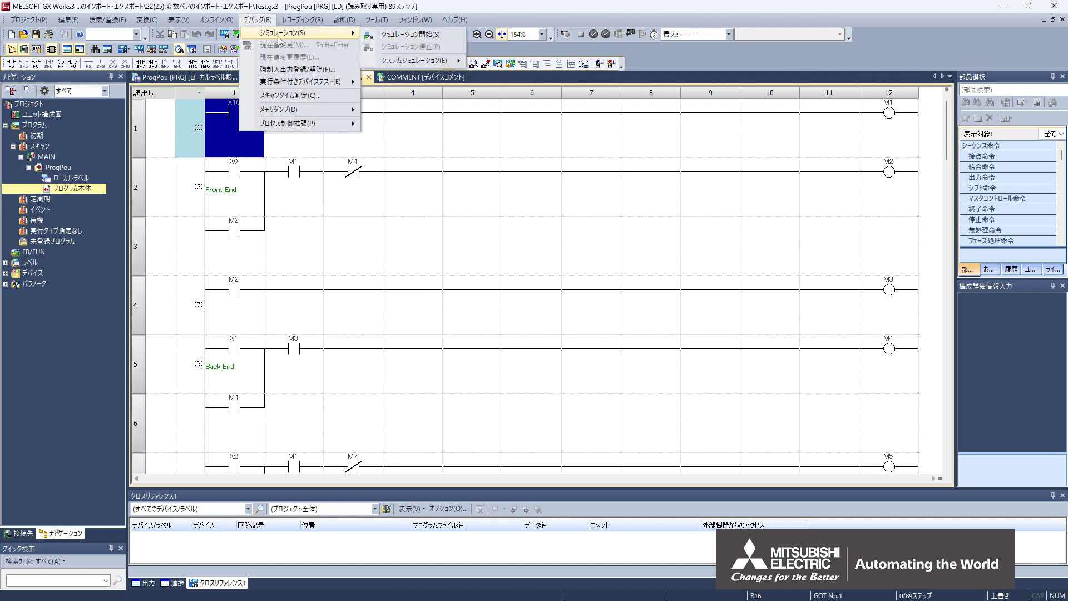
pyautogui.click(443, 38)
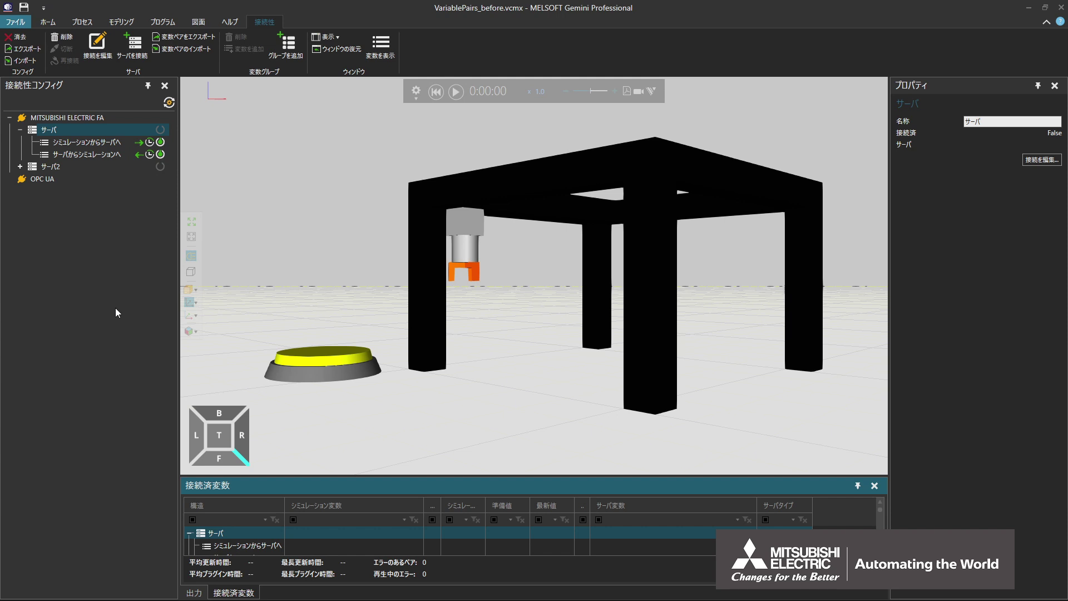
# - Edit the connection settings of サーバ2 to use CPU series RCPU and CPU type R16, matching the CPU in GX Simulator3
pyautogui.click(65, 167)
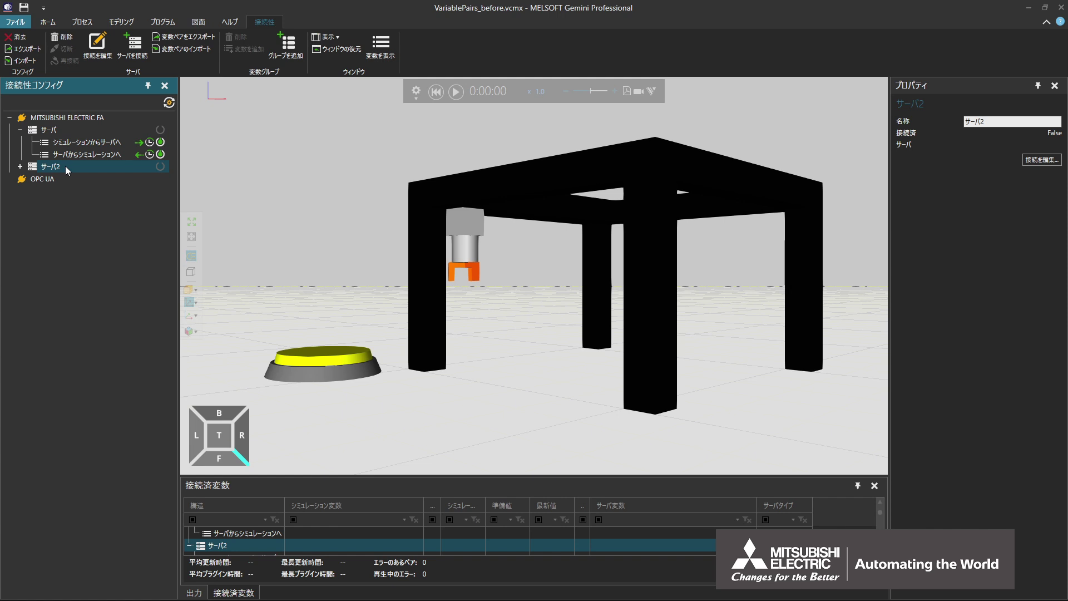
pyautogui.click(1053, 161)
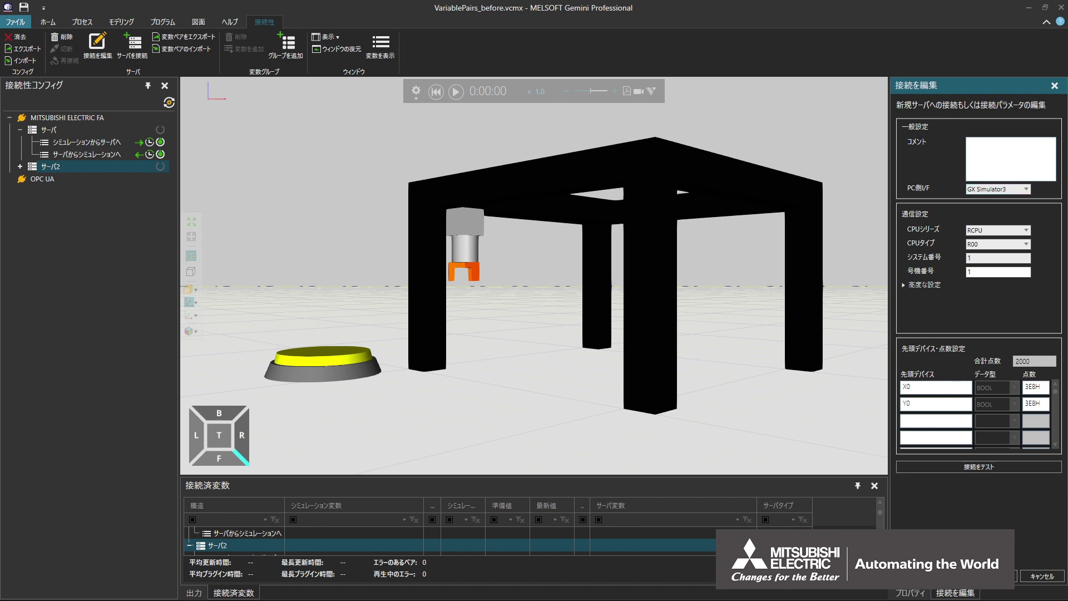
pyautogui.moveTo(842, 345); pyautogui.dragTo(783, 216)
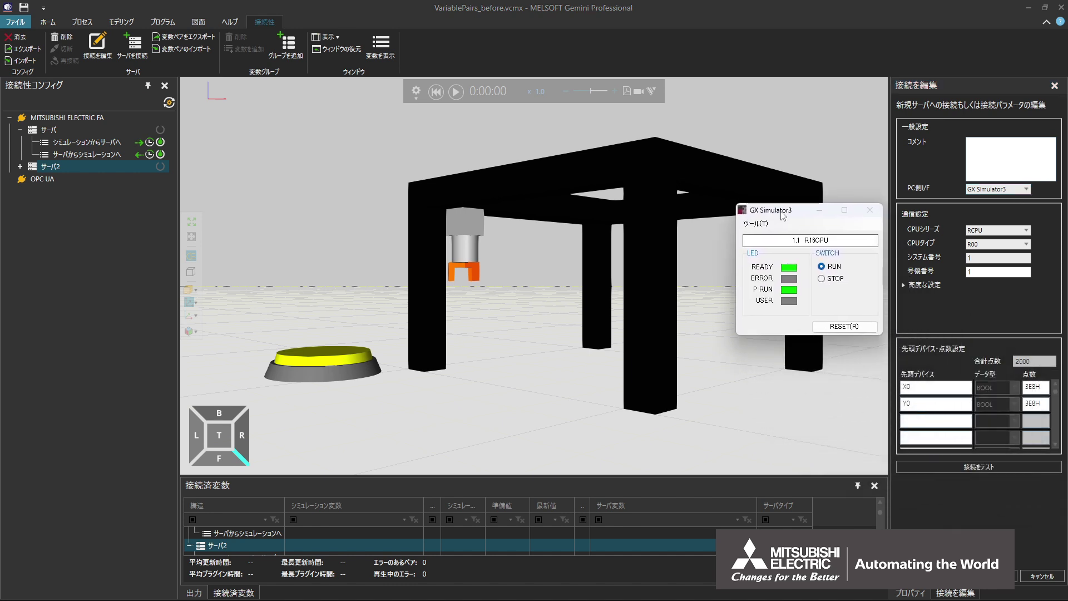
pyautogui.click(985, 234)
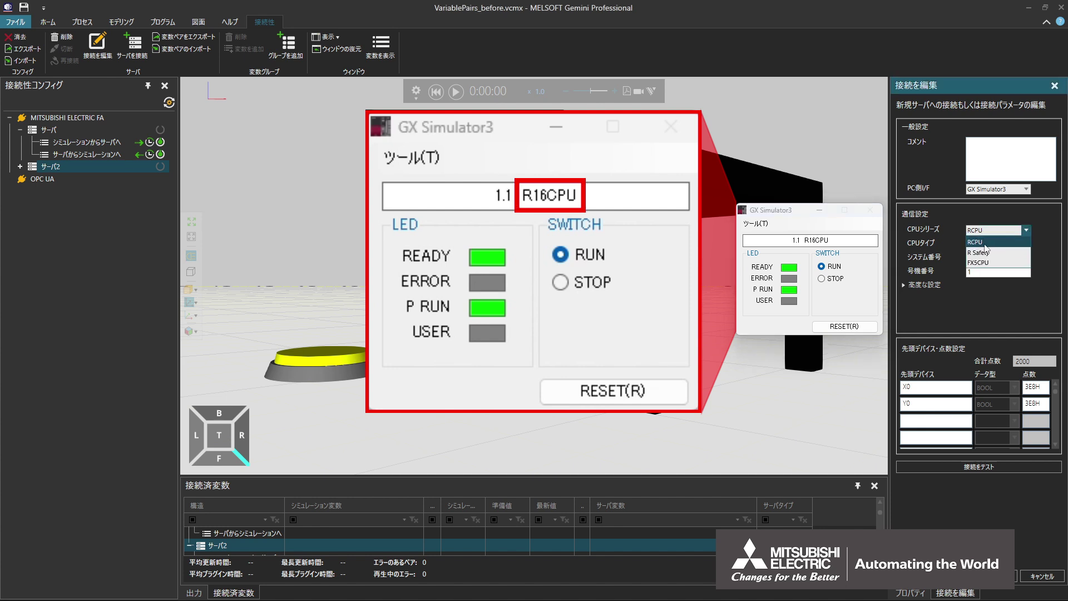
pyautogui.click(985, 245)
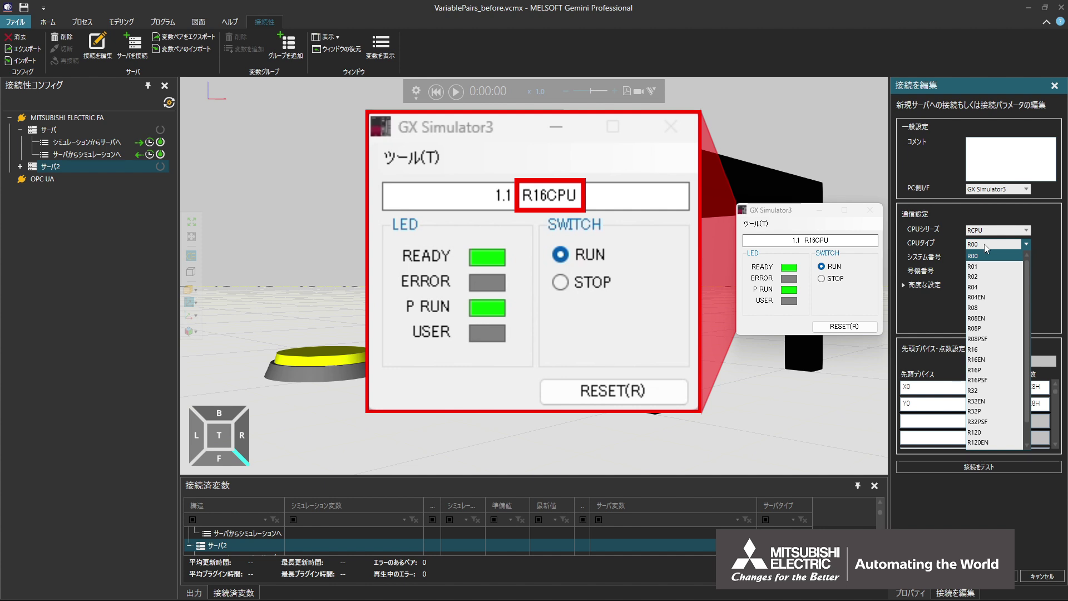
pyautogui.click(981, 349)
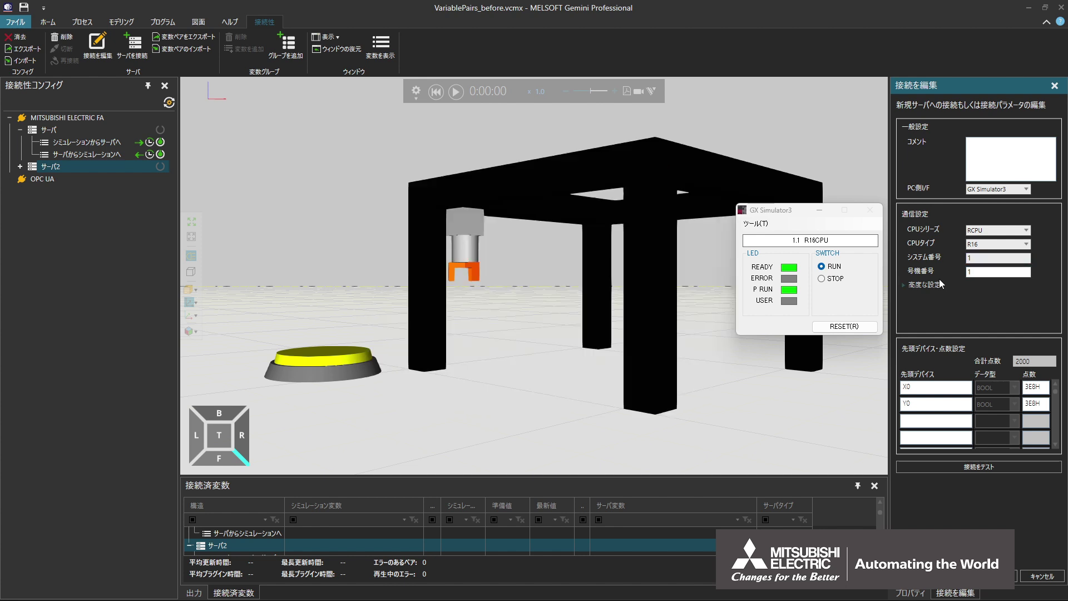
pyautogui.click(819, 210)
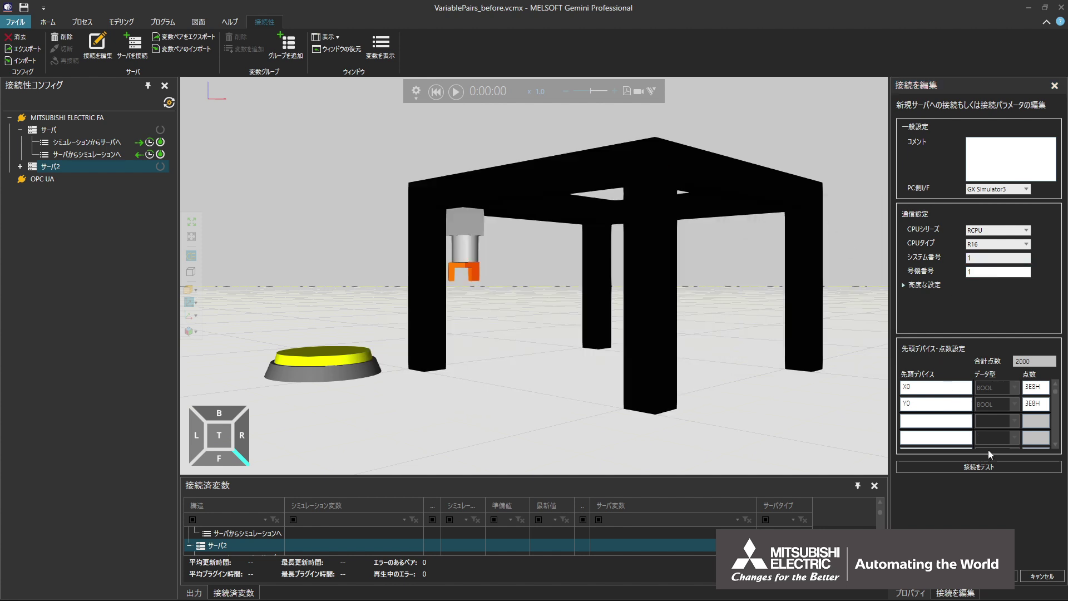
# - Test the connection of サーバ2, apply its settings and connect the server
pyautogui.click(997, 466)
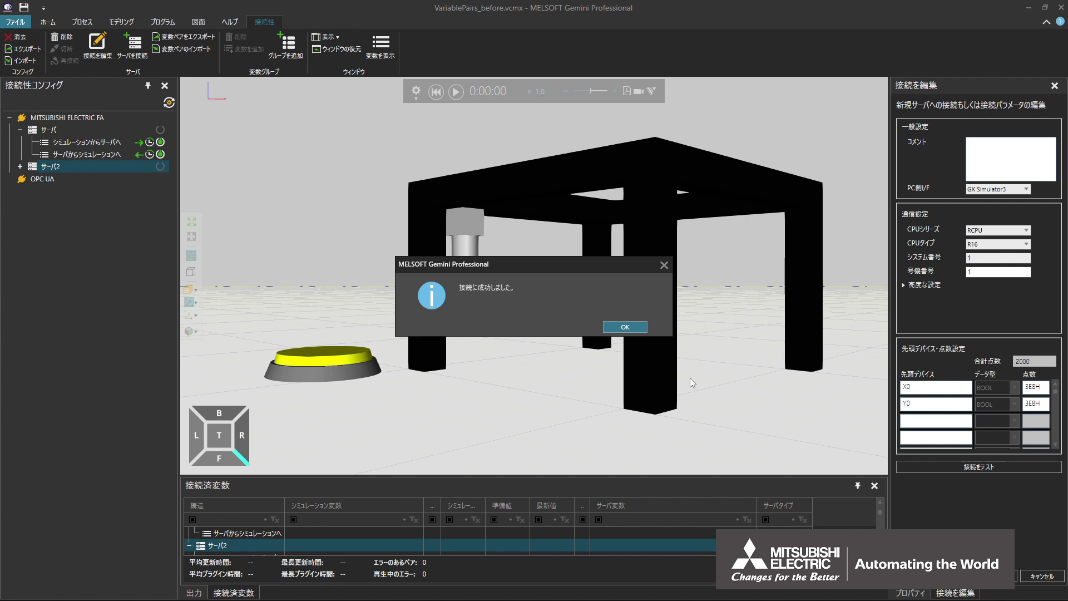
pyautogui.click(625, 328)
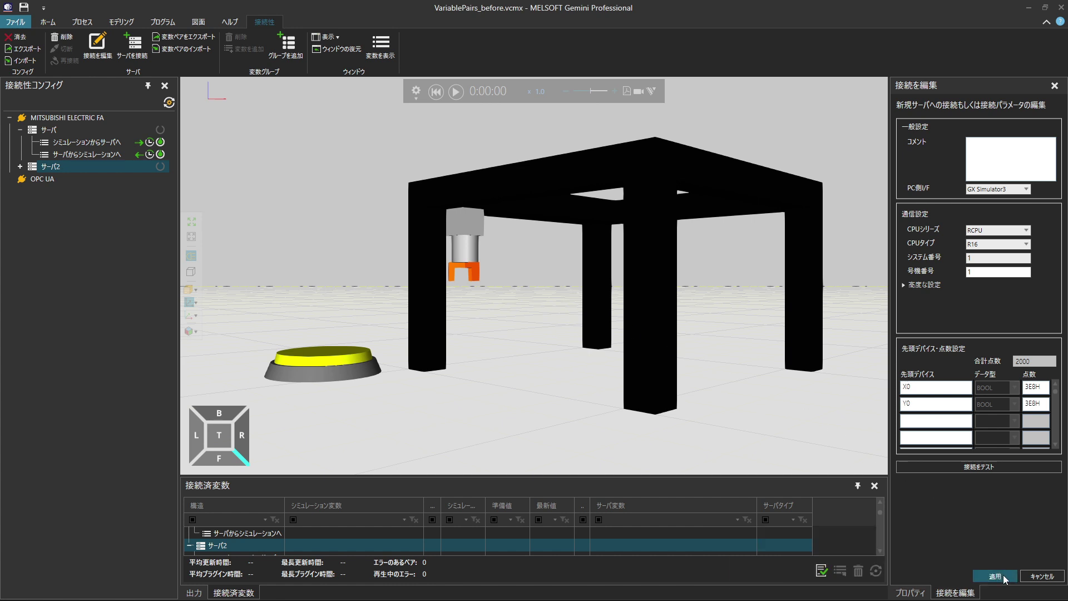
pyautogui.click(1001, 574)
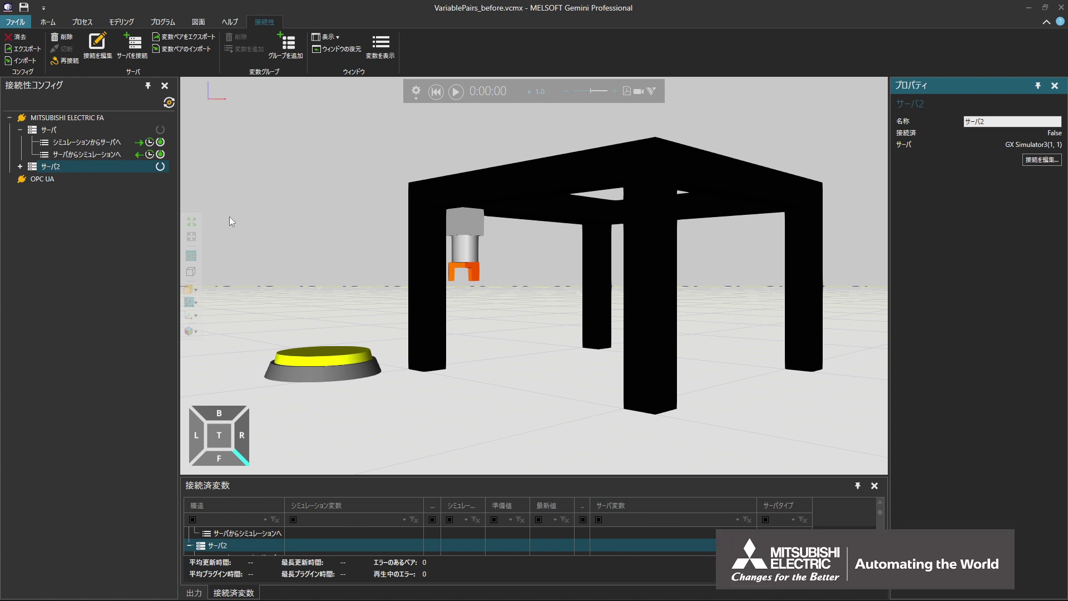
pyautogui.click(161, 169)
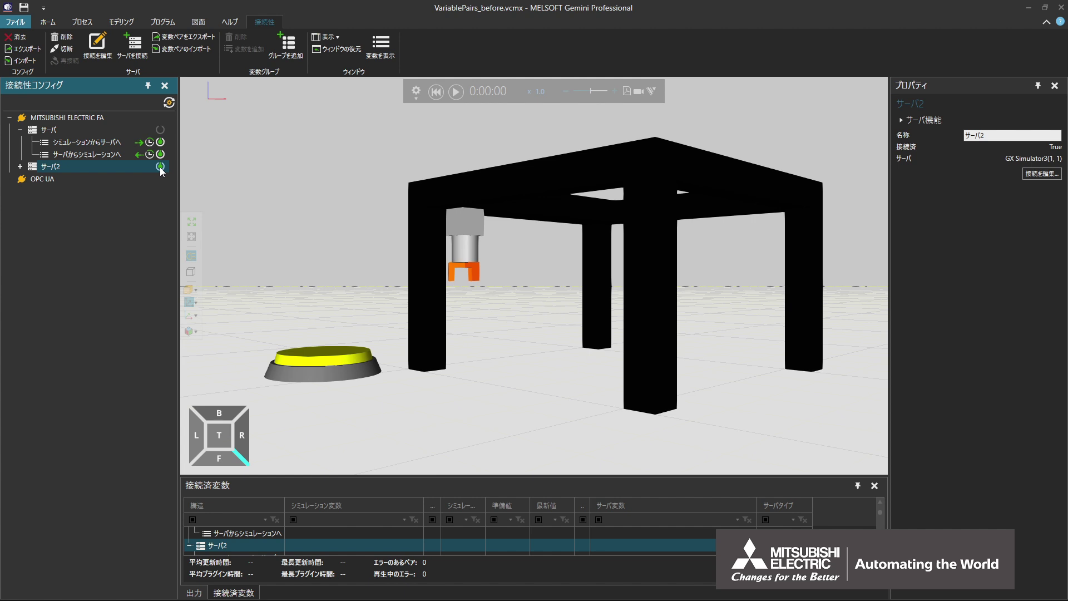
# - Enable interactive manipulation, run the simulation and switch on the HMI Button to start the arm
pyautogui.click(58, 22)
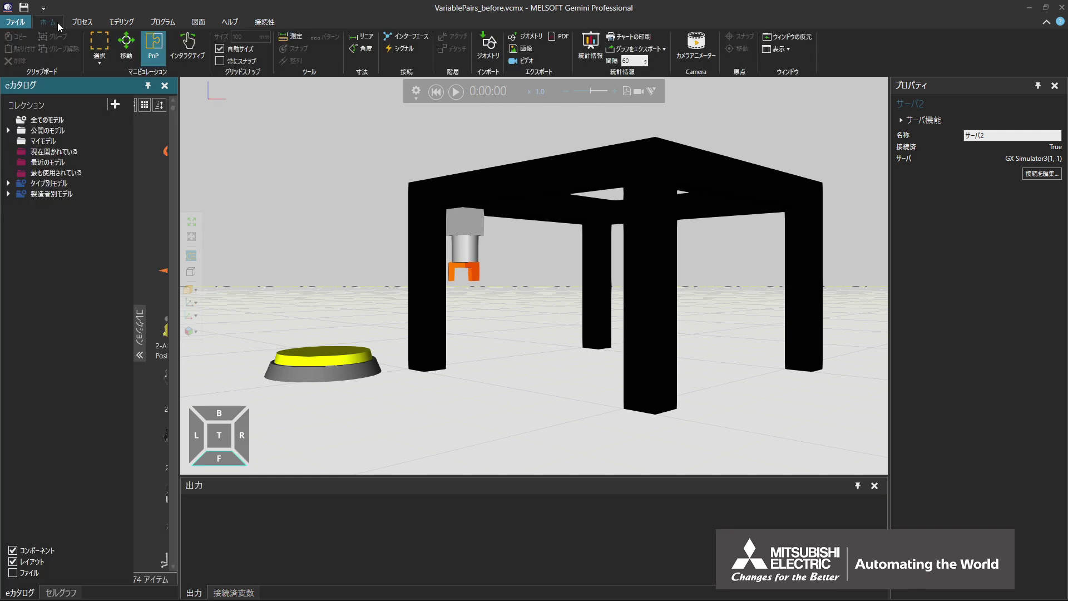
pyautogui.click(196, 58)
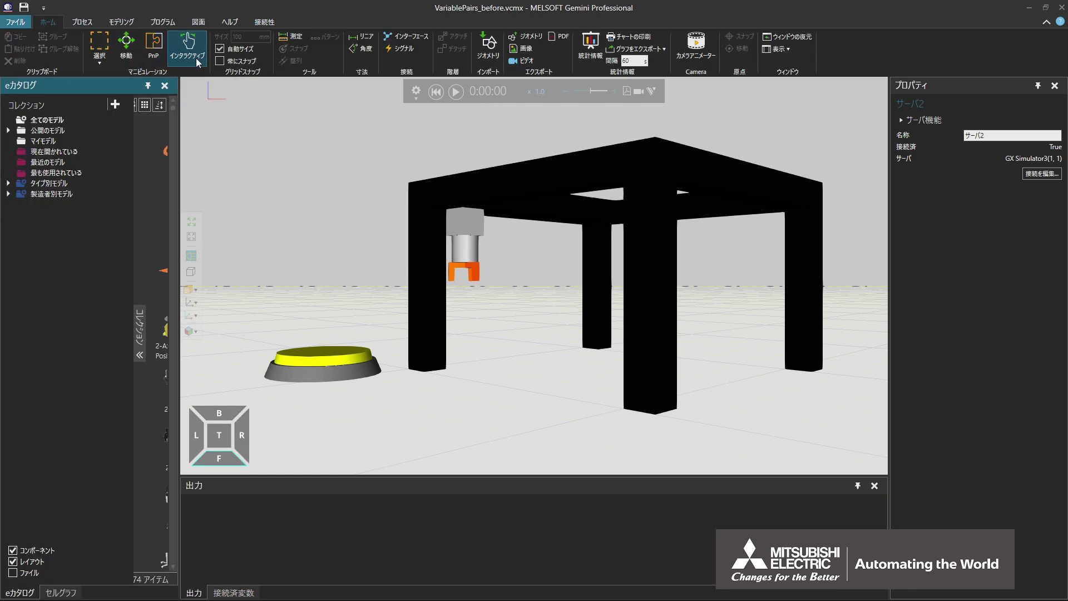
pyautogui.click(316, 360)
pyautogui.click(318, 361)
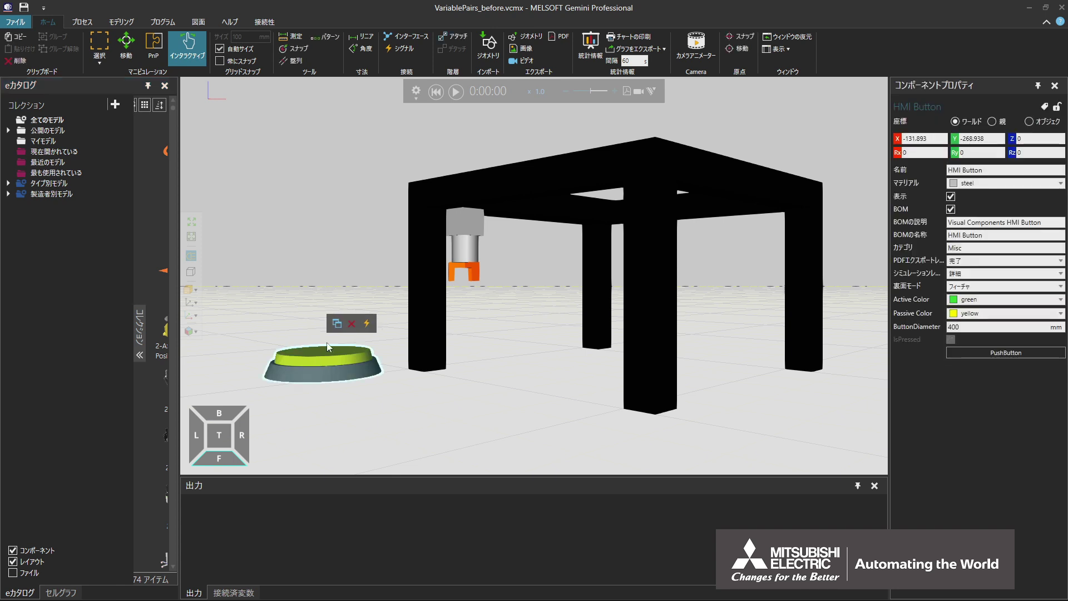
pyautogui.click(456, 92)
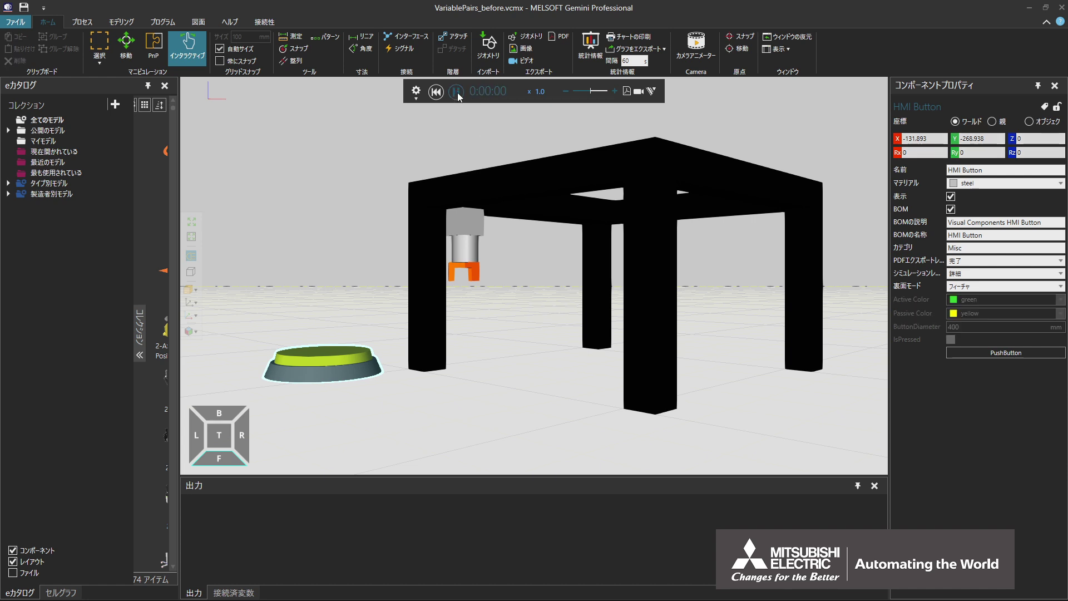
pyautogui.click(329, 356)
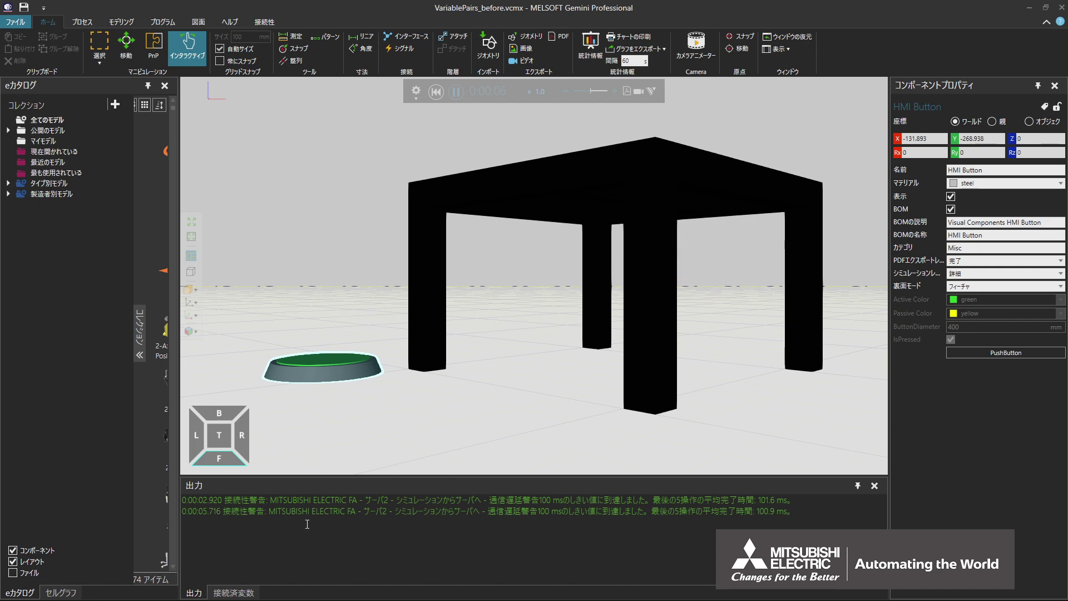
# - Monitor the connected variables in an enlarged pane beside the 3D view of the moving arm, and reset the simulation
pyautogui.moveTo(237, 592); pyautogui.dragTo(1057, 345)
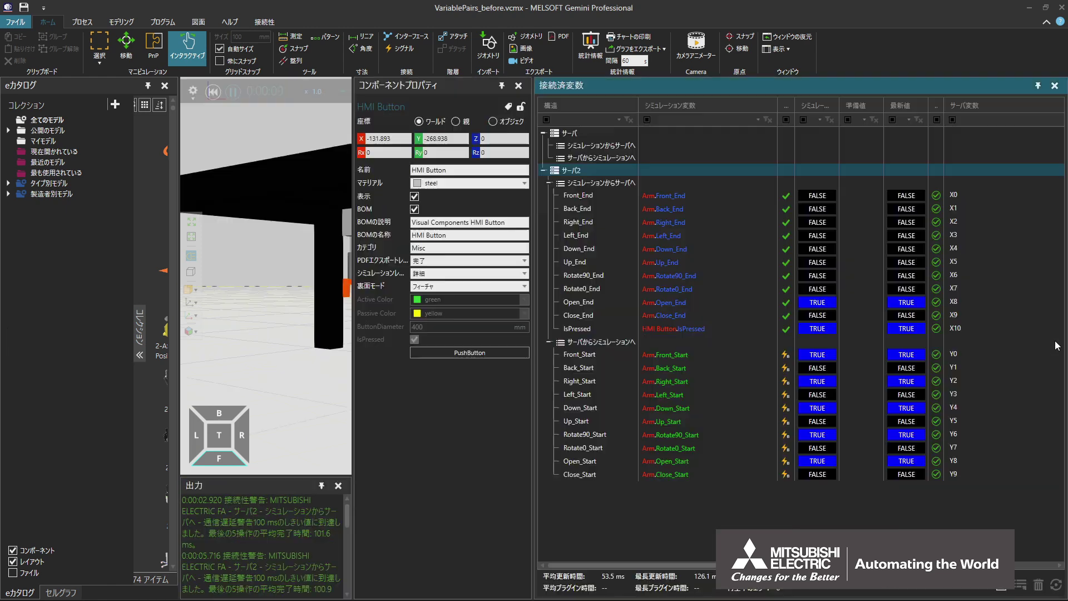
pyautogui.click(519, 86)
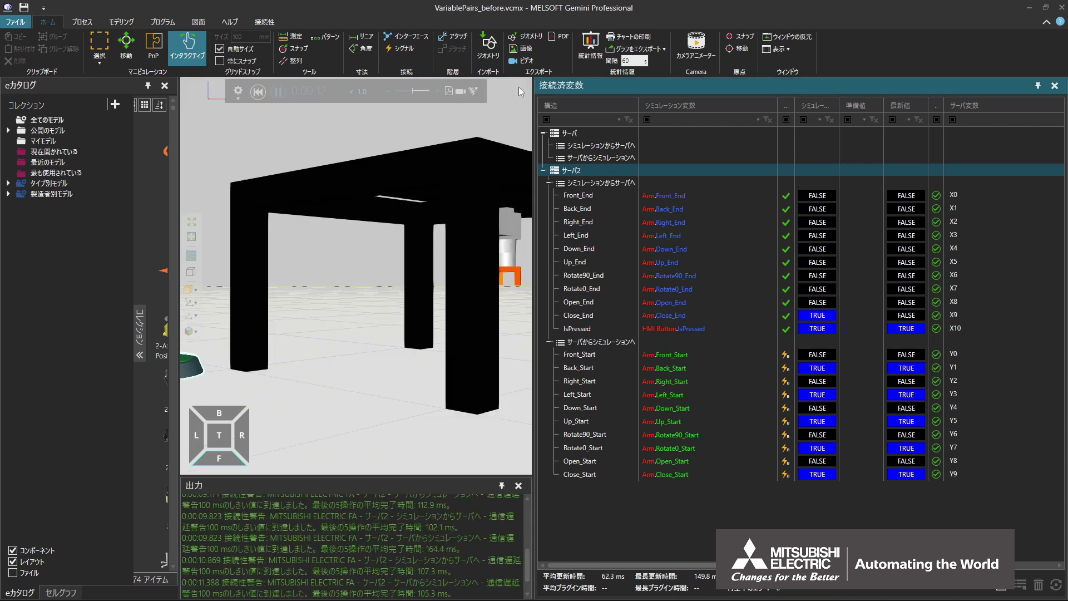
pyautogui.moveTo(533, 189); pyautogui.dragTo(581, 189)
pyautogui.scroll(-2, 423, 189)
pyautogui.scroll(-3, 423, 192)
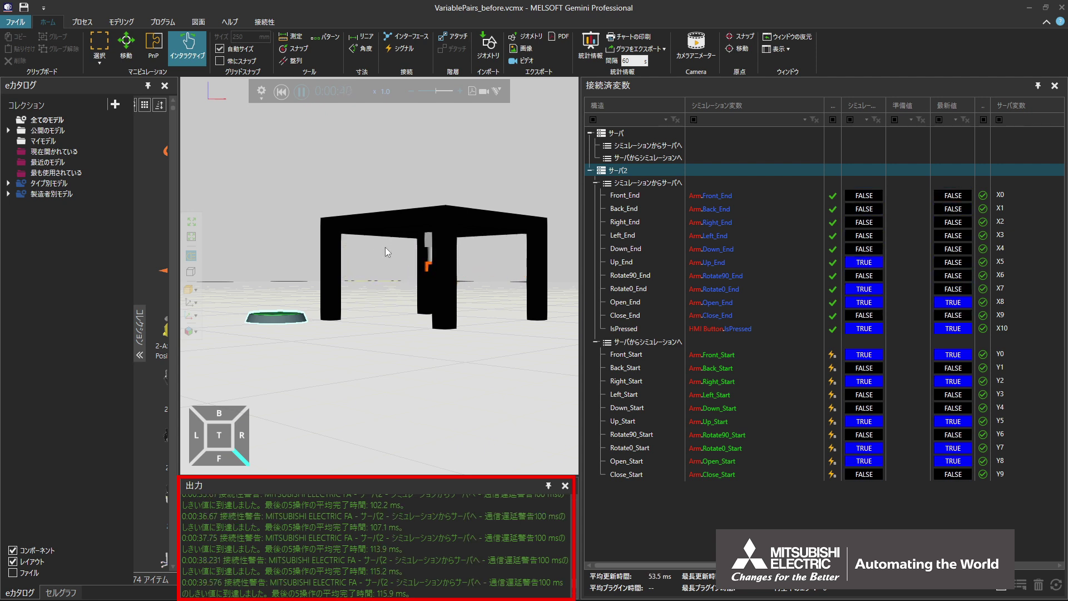
pyautogui.click(281, 92)
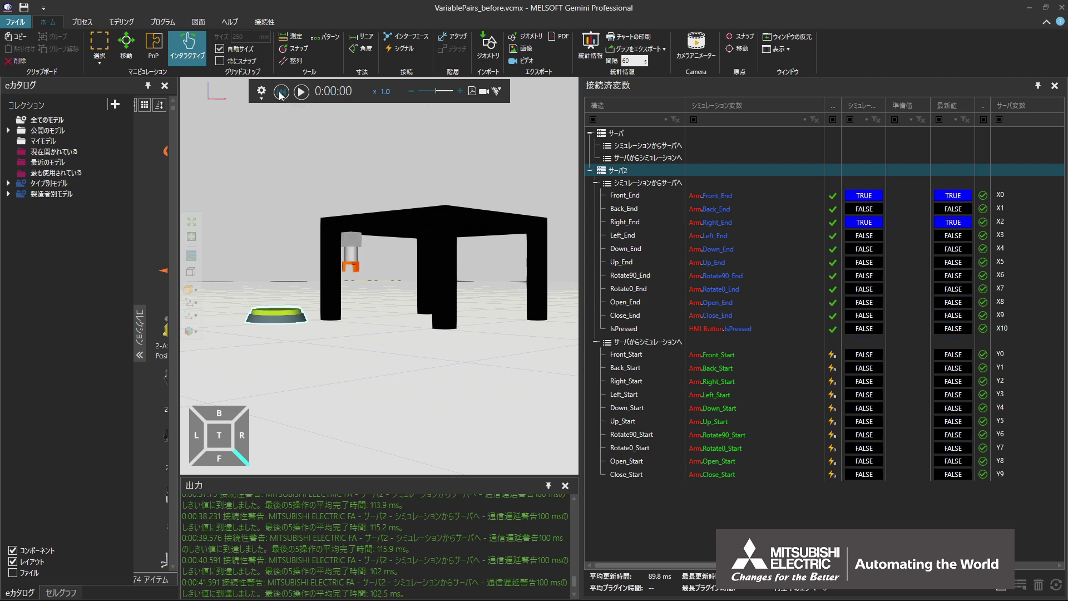